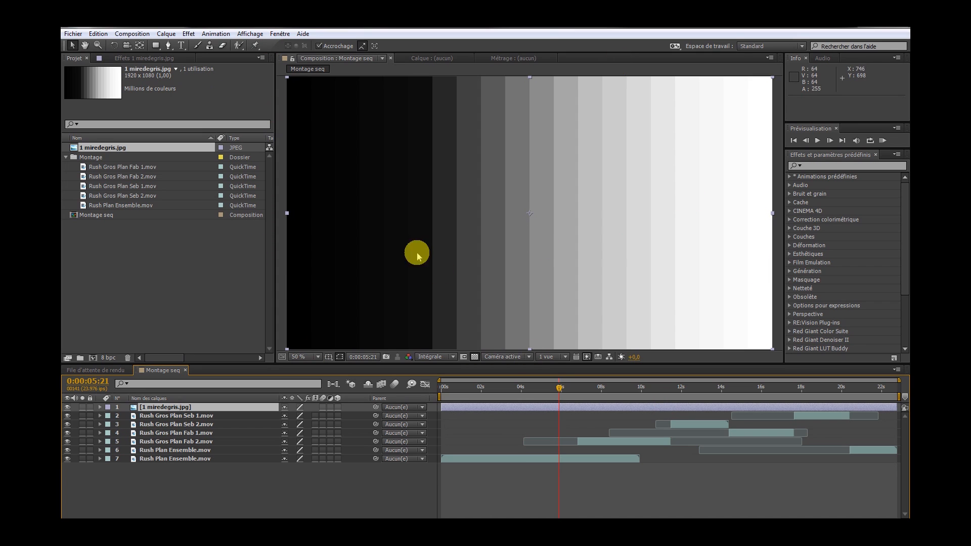
Step: Create an adjustment layer above the grey chart and rename it Calibration
click(166, 34)
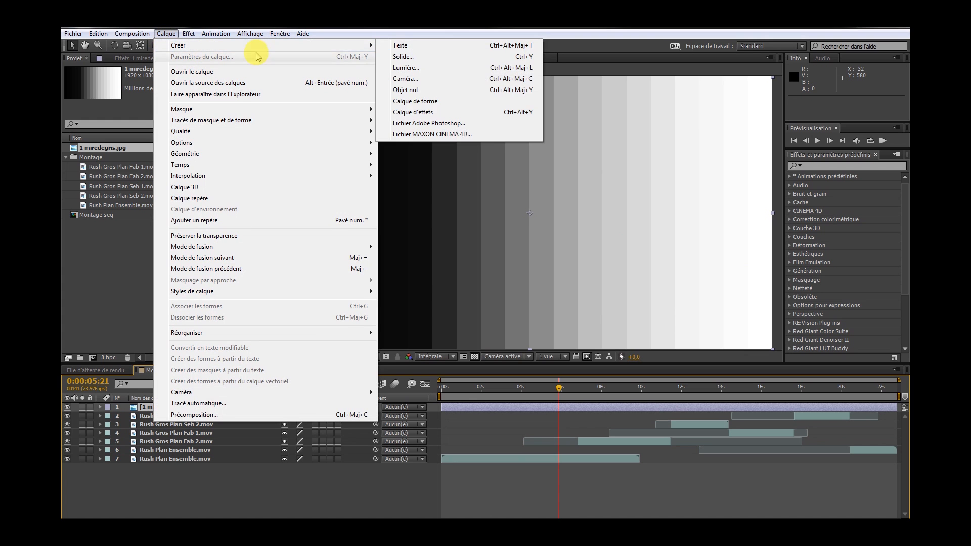
mouse_move(373, 44)
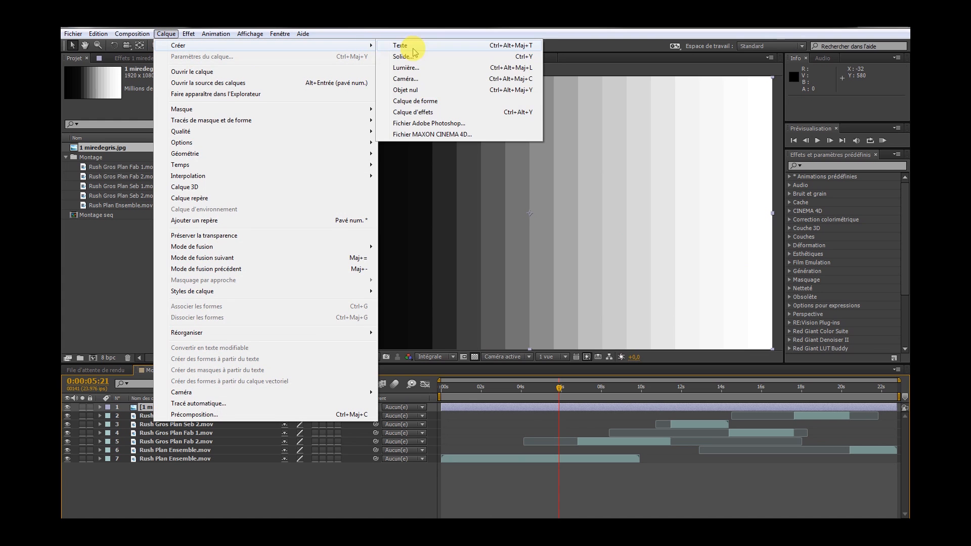
click(412, 112)
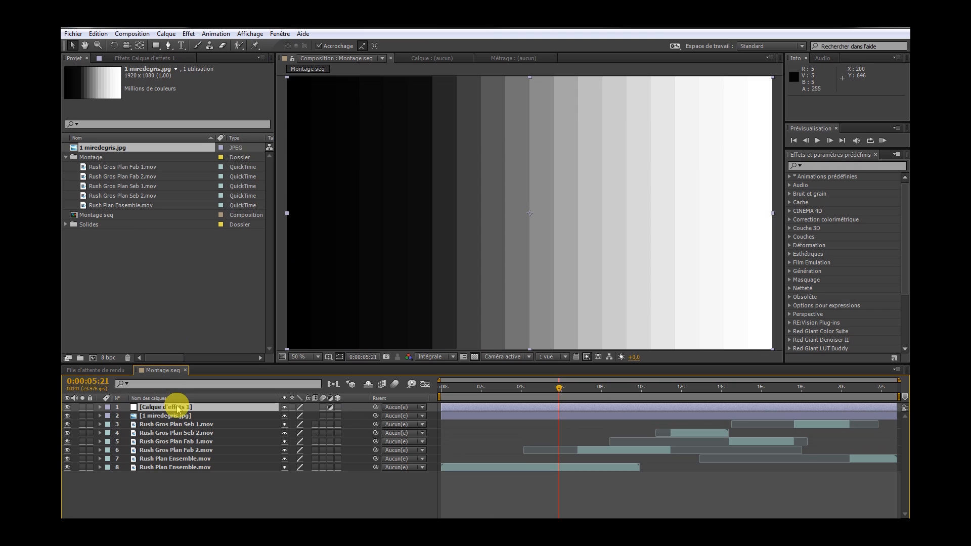
key(Return)
text(Calibration)
click(180, 495)
click(165, 408)
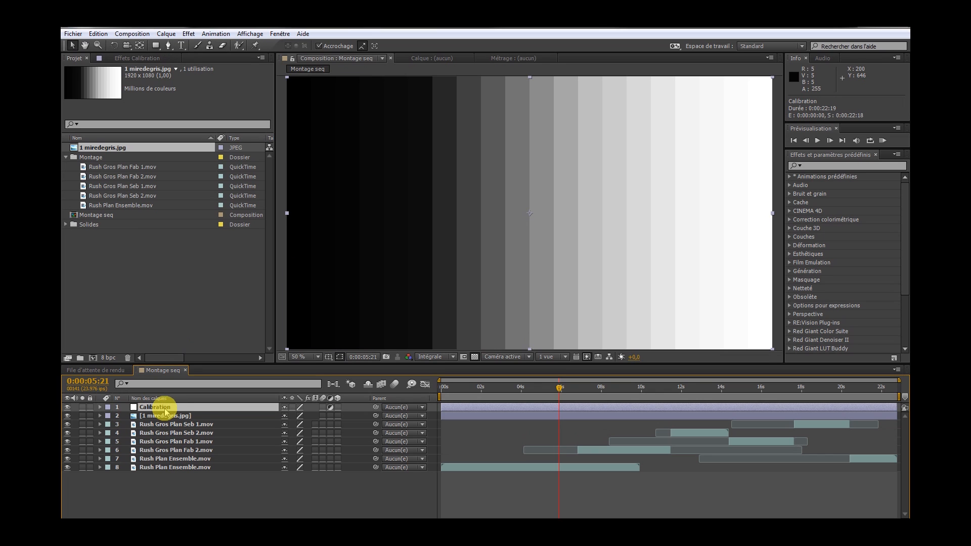
Step: Apply the grey and colour preset (Gris & Couleurs) to the Calibration layer and compare the grey chart with and without it
click(790, 176)
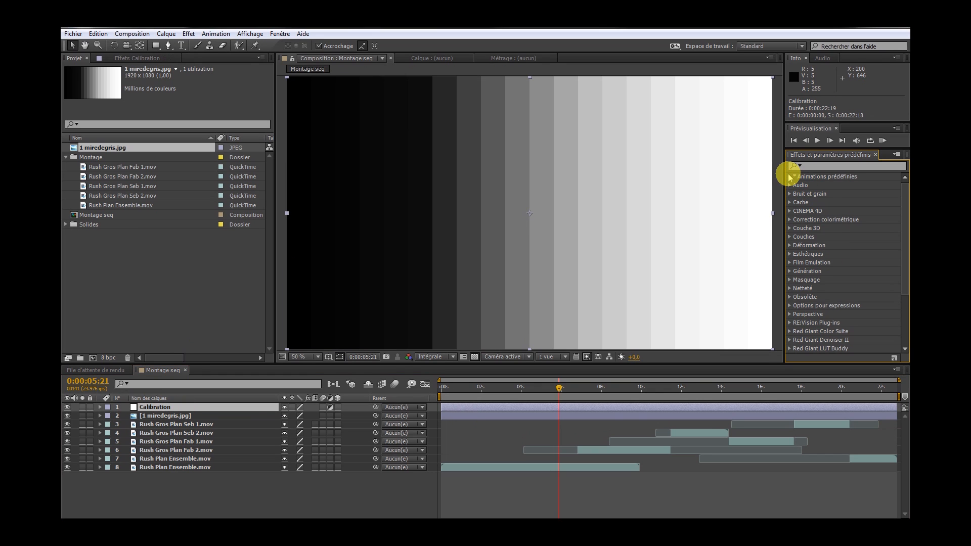
click(791, 177)
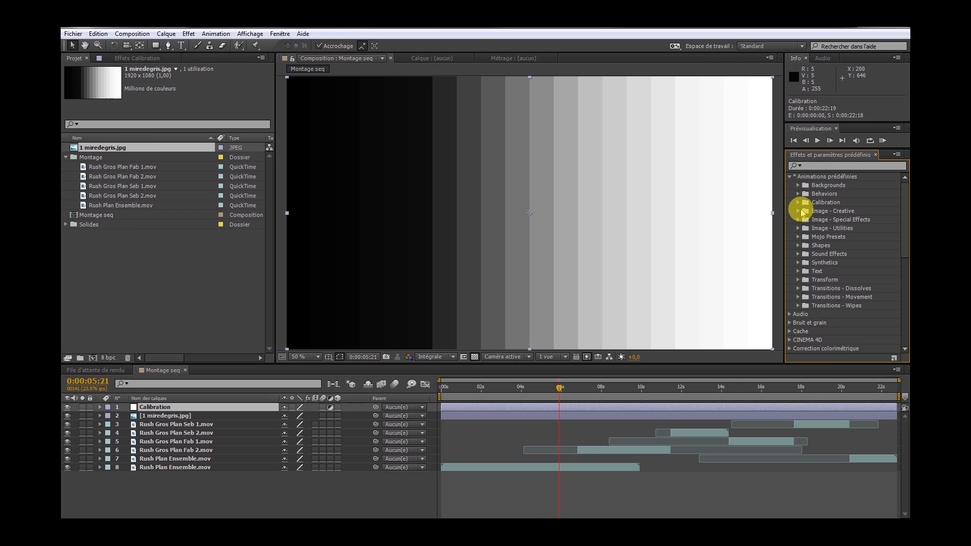
click(799, 203)
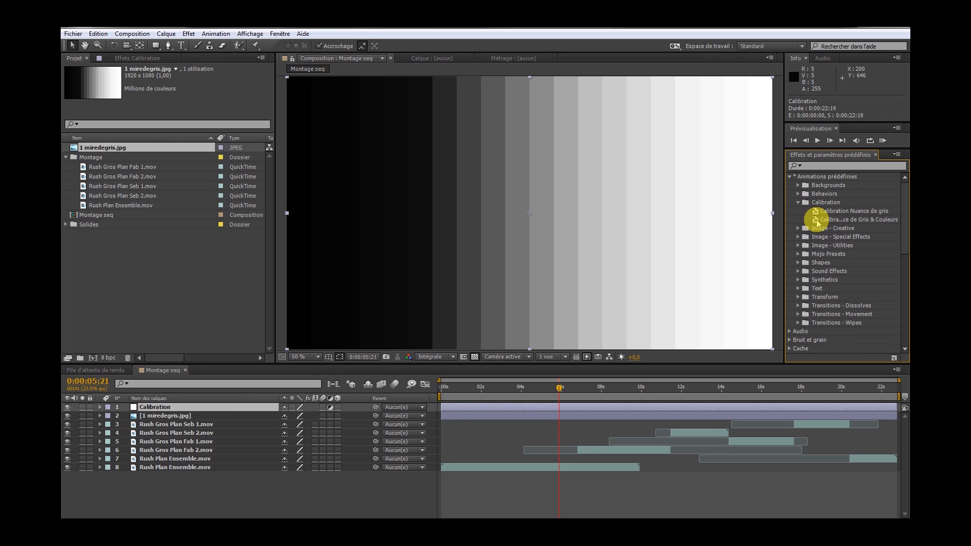
drag(818, 221, 591, 408)
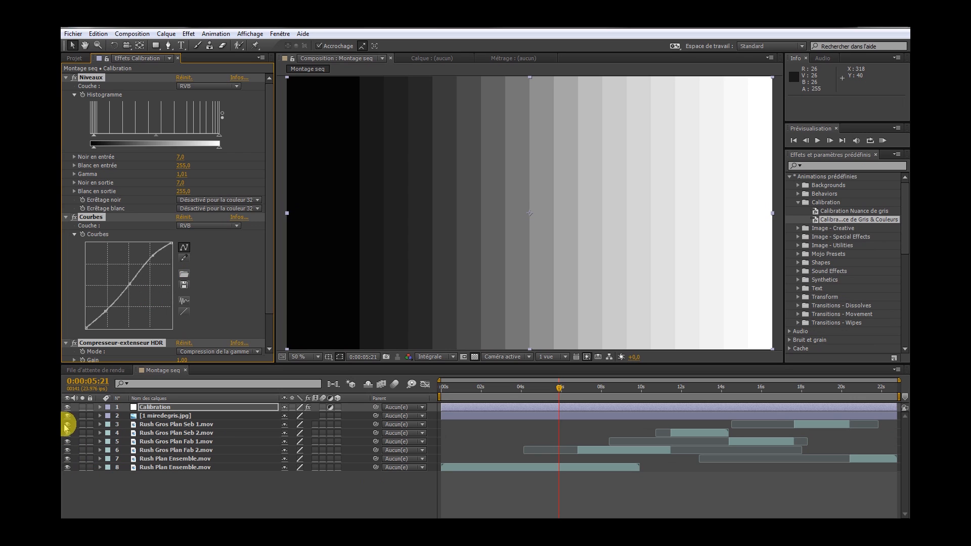
click(68, 407)
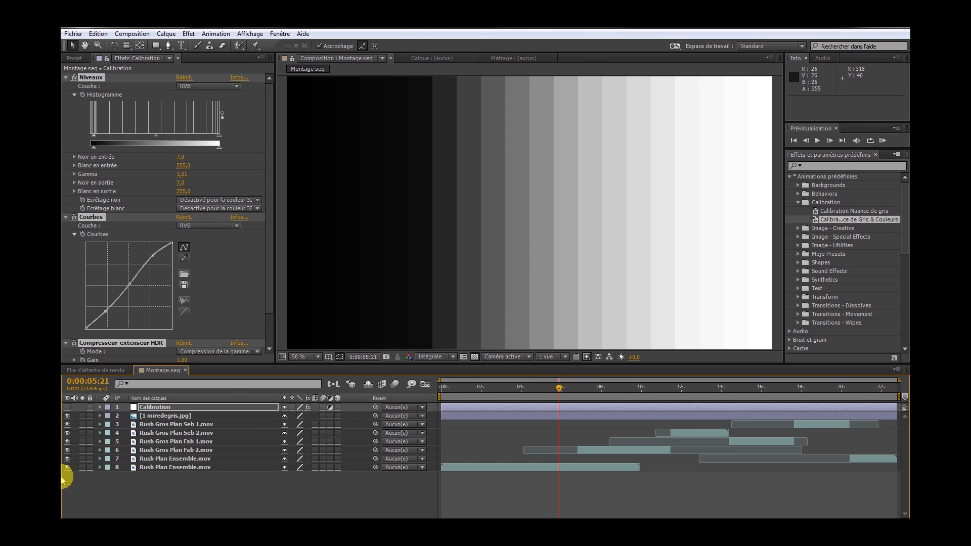
click(68, 407)
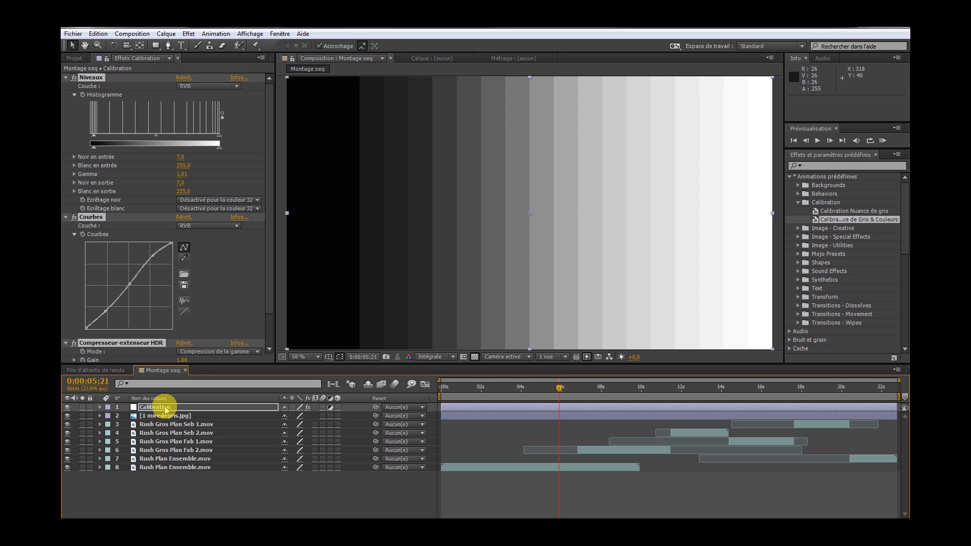
Step: Delete the grey chart layer 1 miredegris.jpg and select the Calibration layer
click(160, 417)
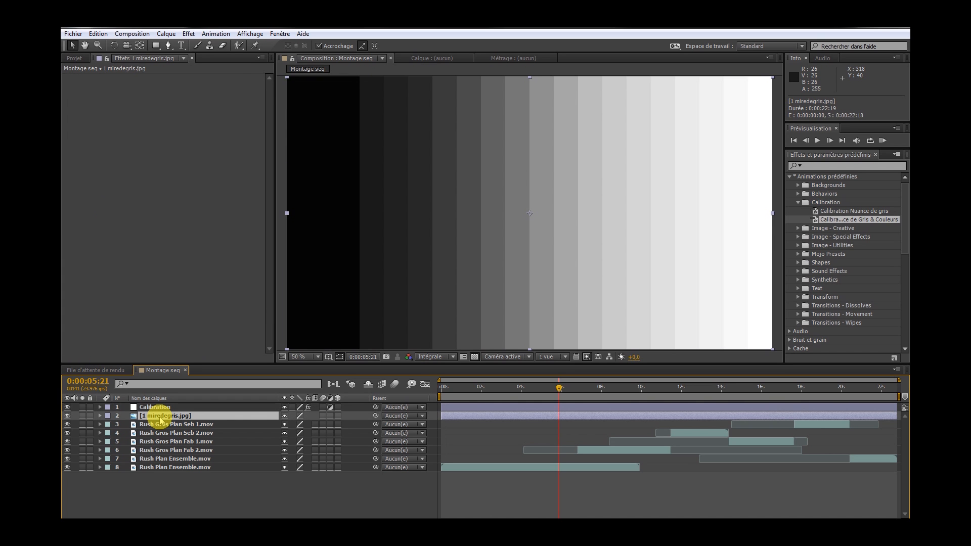
key(Delete)
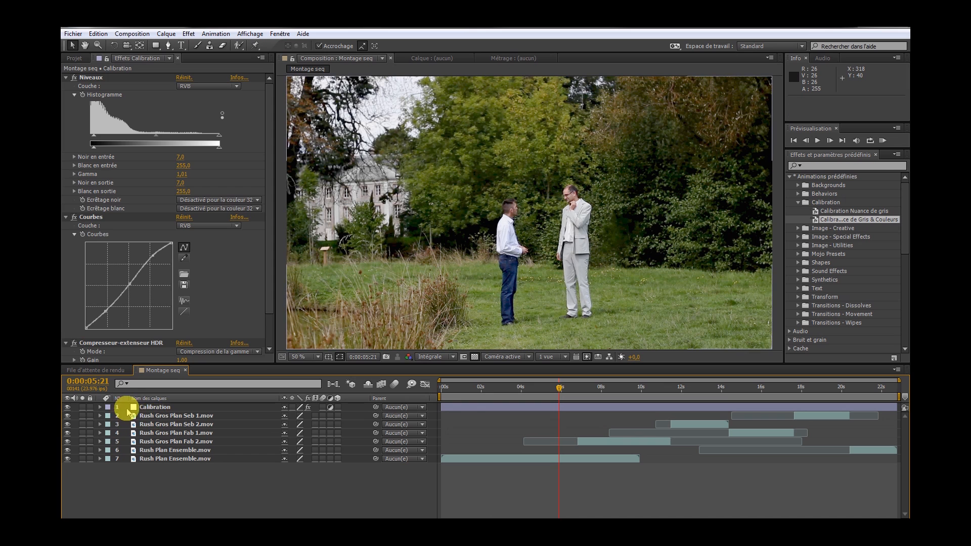
click(127, 409)
Step: Compare the opening wide shot with the Calibration layer hidden and shown
click(67, 407)
click(68, 408)
click(67, 407)
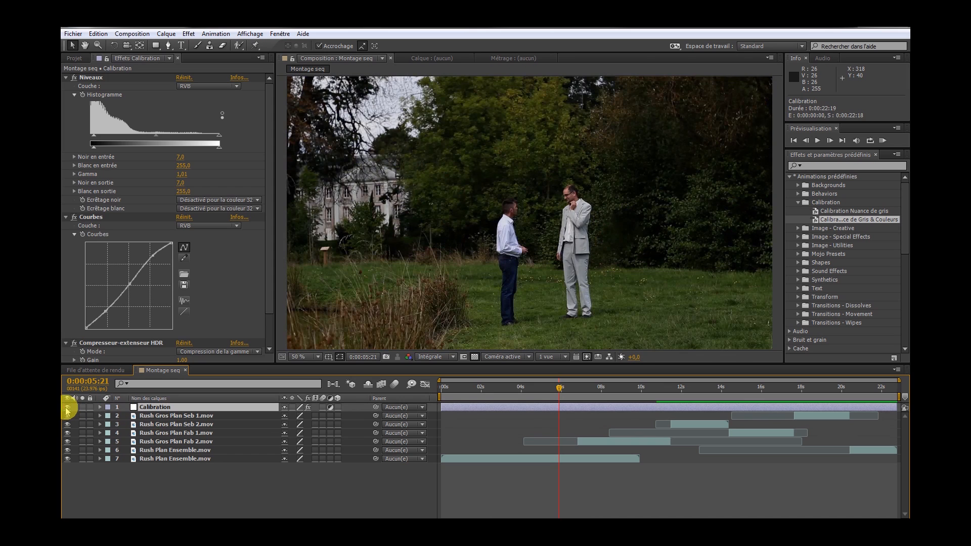
click(67, 407)
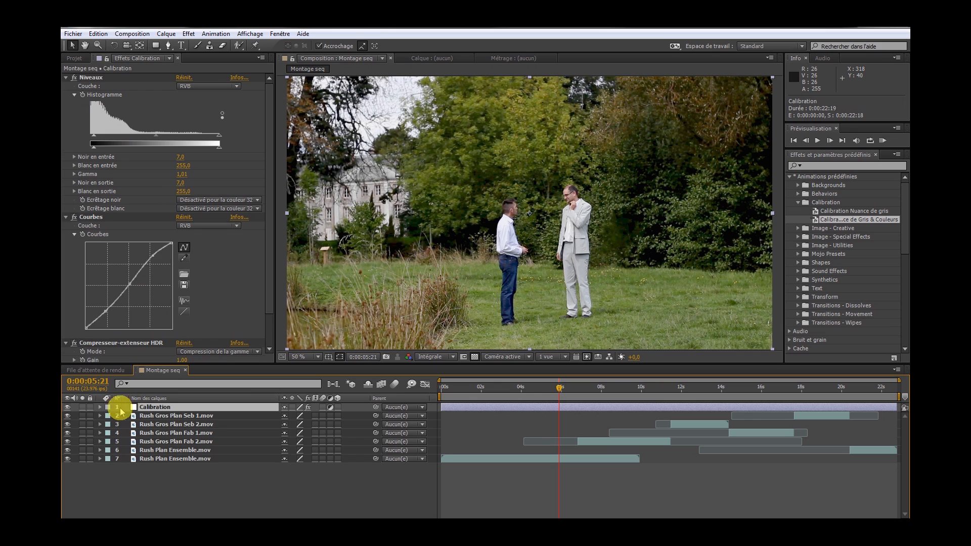
Step: Hide the Calibration layer and review the wide shot and close-ups of the montage without correction
click(67, 407)
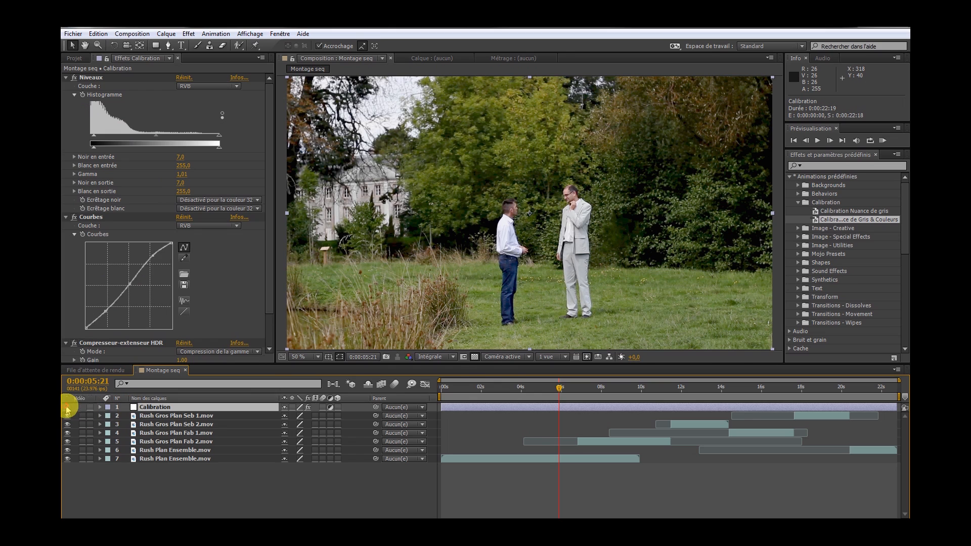
click(455, 459)
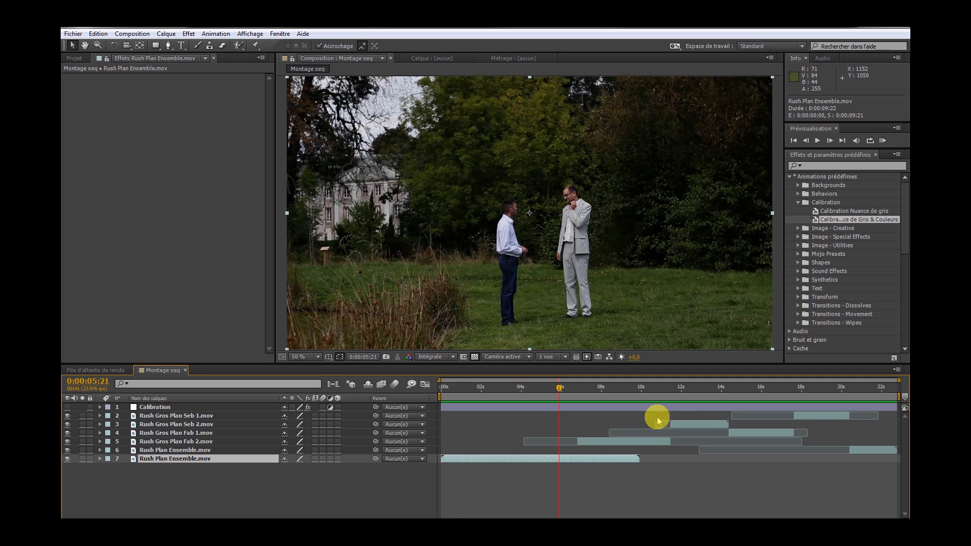
click(624, 388)
click(692, 394)
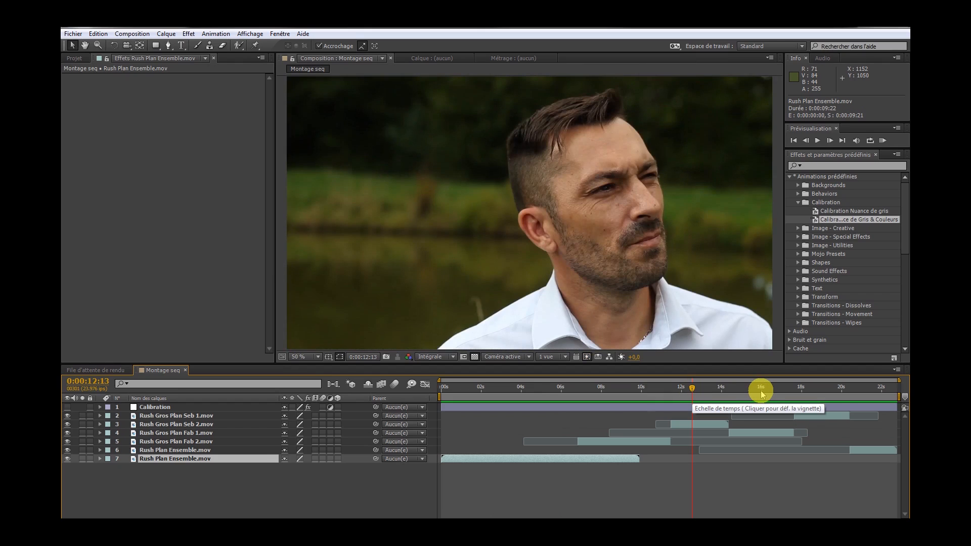
click(762, 390)
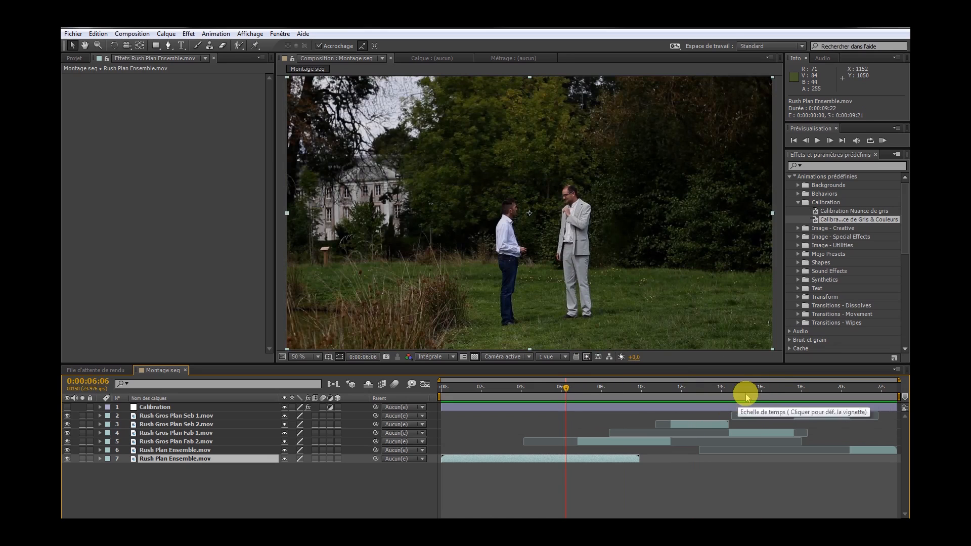
click(746, 391)
Step: Show the Calibration layer again and review the corrected close-ups and wide shot along the montage
drag(66, 433, 67, 409)
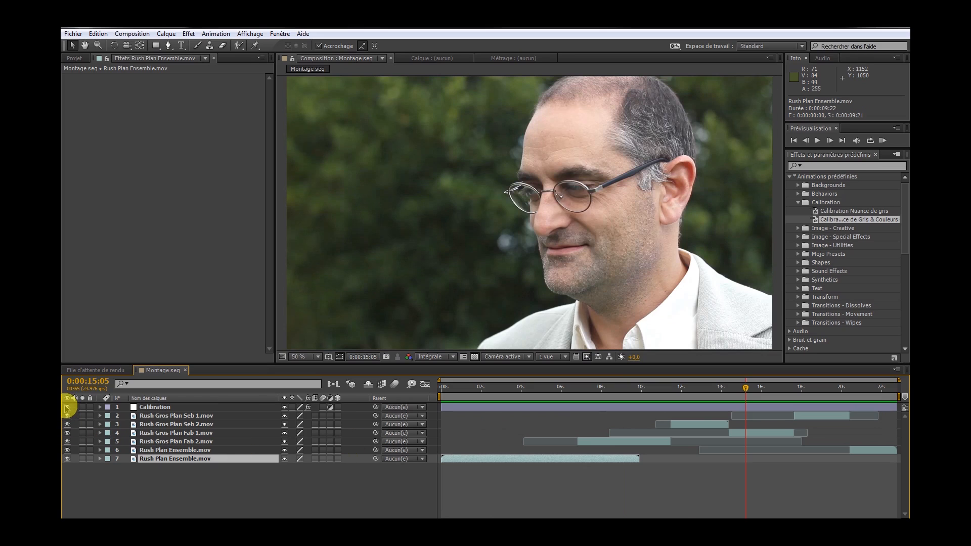
click(511, 393)
drag(63, 431, 68, 411)
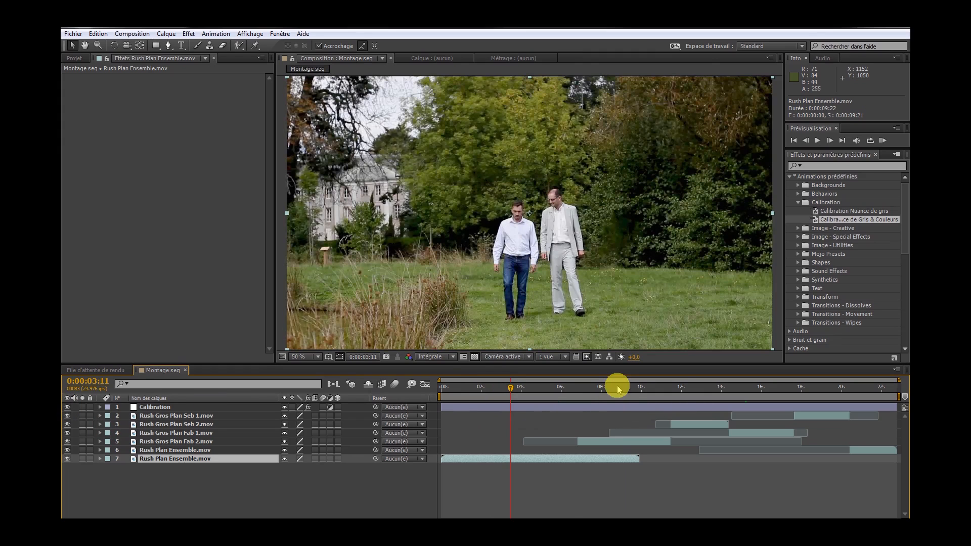
click(675, 390)
click(683, 393)
click(773, 398)
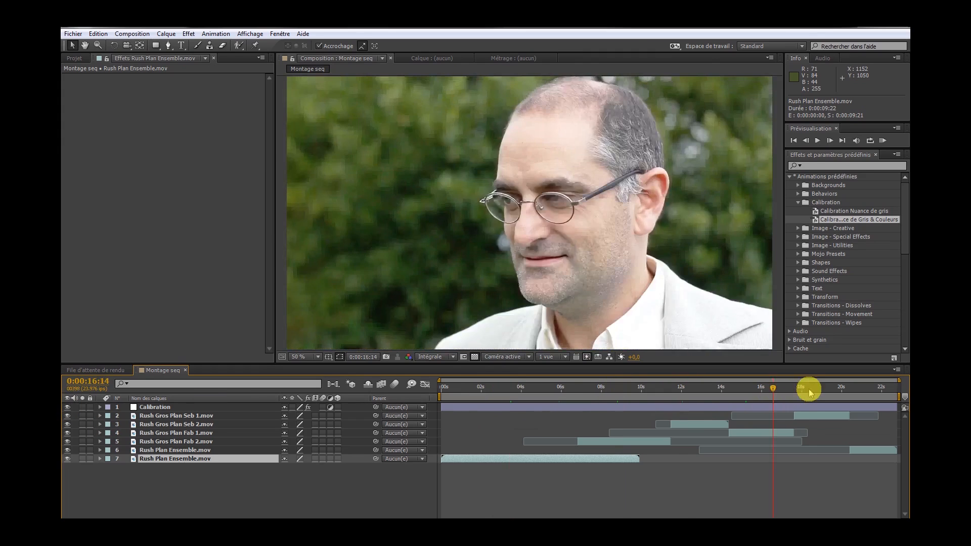
click(574, 394)
click(566, 391)
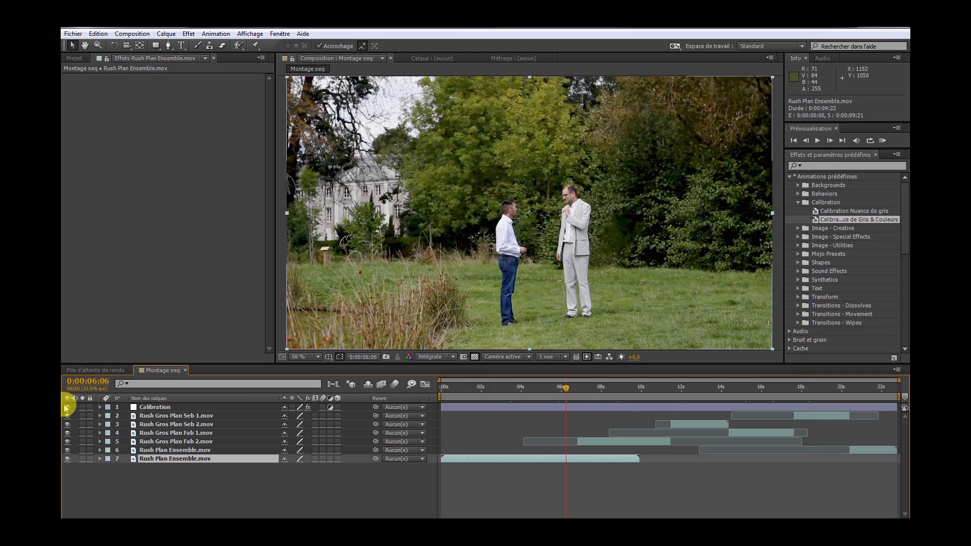
Step: Toggle the Calibration layer off and on over the wide shot at about six seconds to compare the correction
click(68, 407)
click(162, 407)
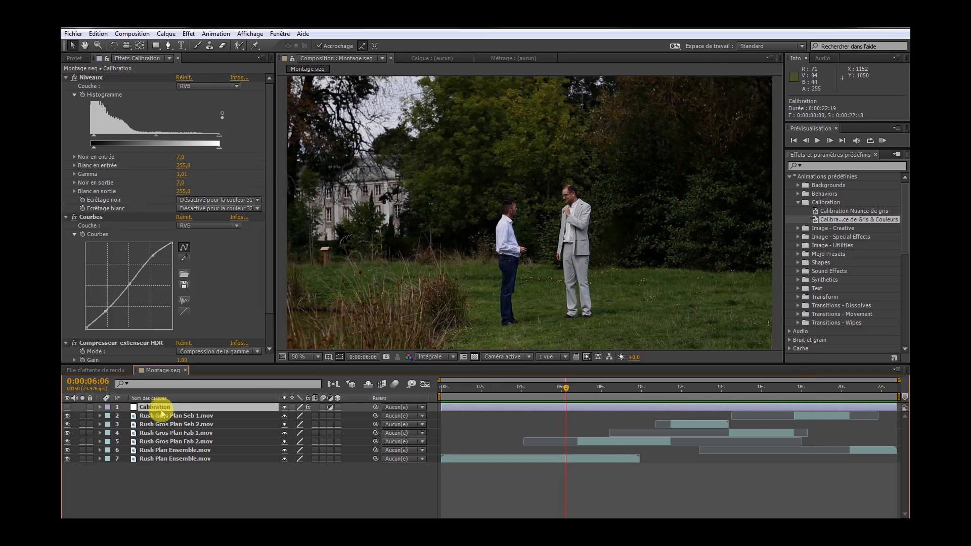
click(67, 407)
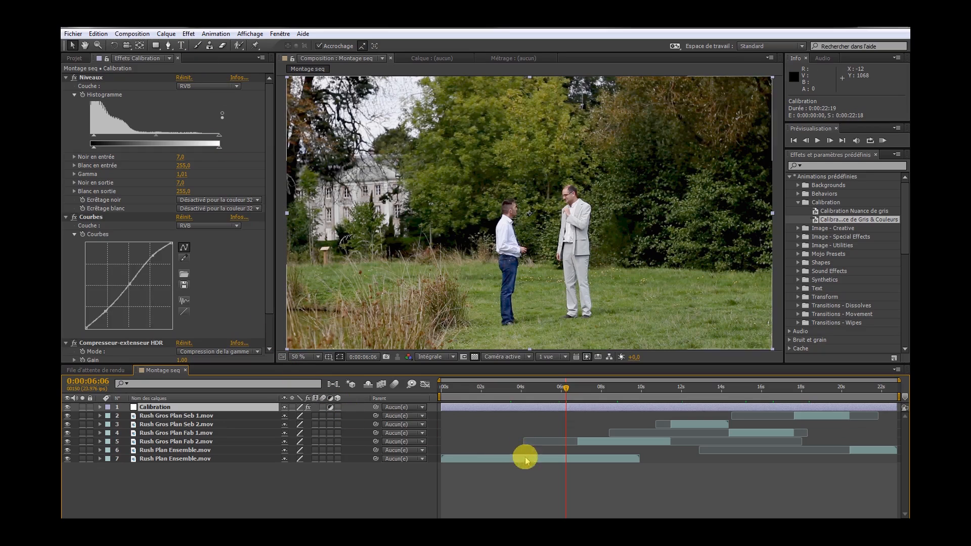
Step: Lock the Calibration layer and select the opening Rush Plan Ensemble.mov clip
click(90, 407)
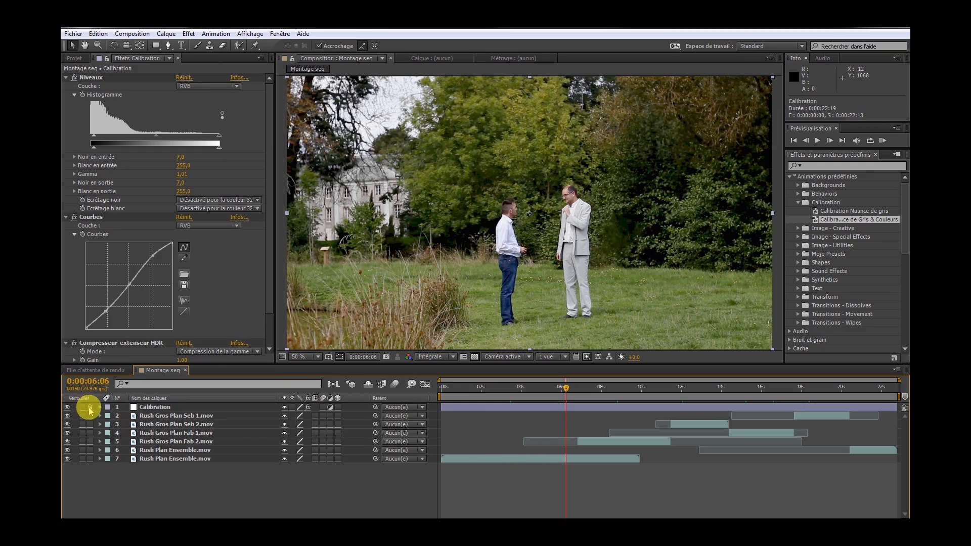
click(141, 408)
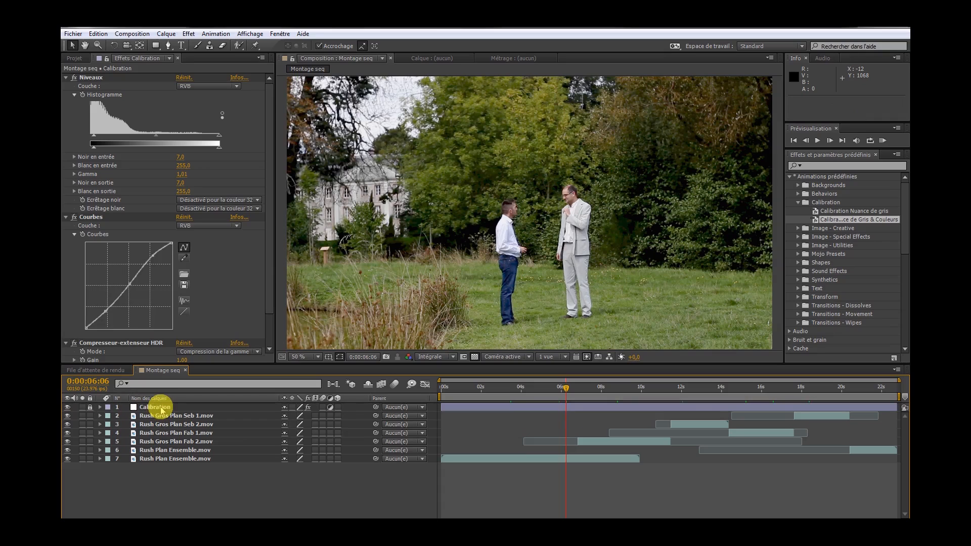
click(505, 459)
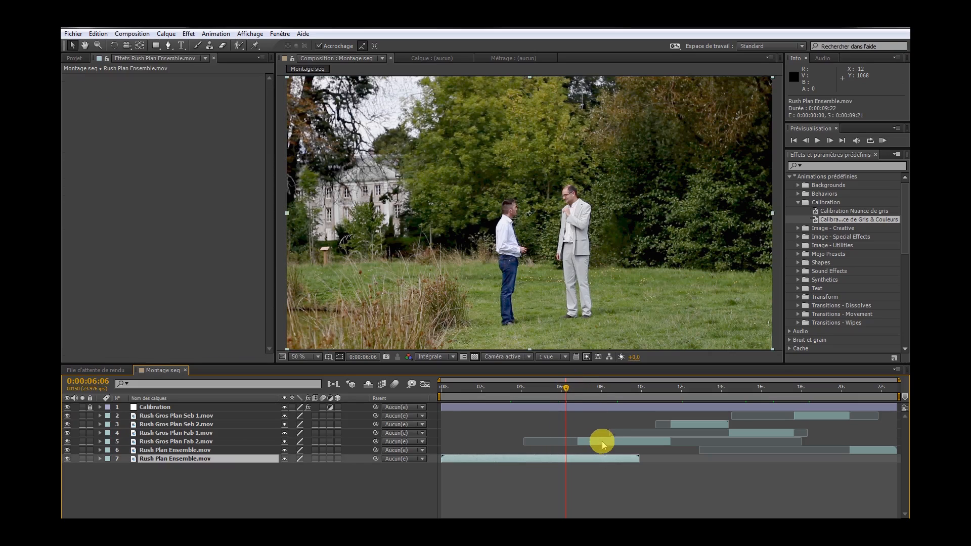
Step: Review the calibrated shots from about six seconds to the closing wide shot, ending on the opening wide shot at 0:00:05:09
drag(567, 388, 582, 389)
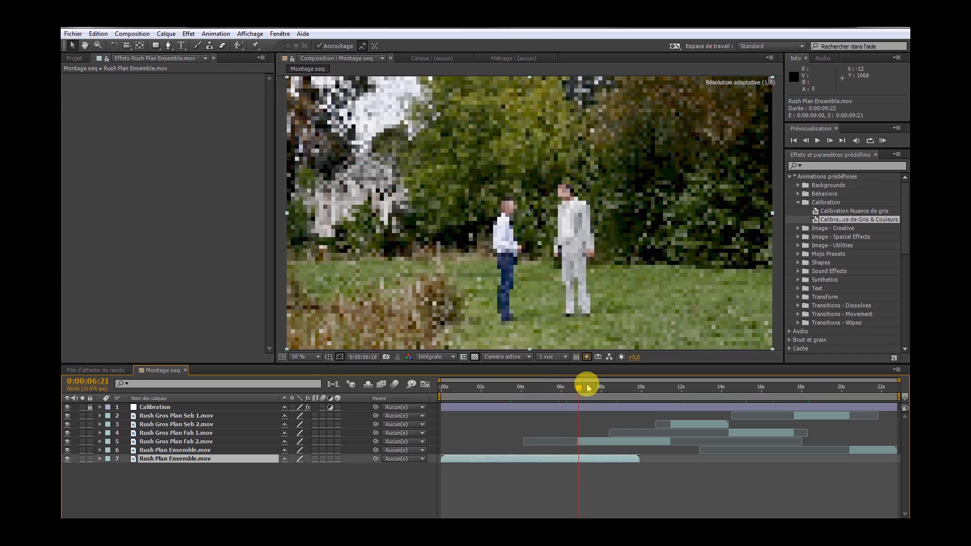
click(587, 388)
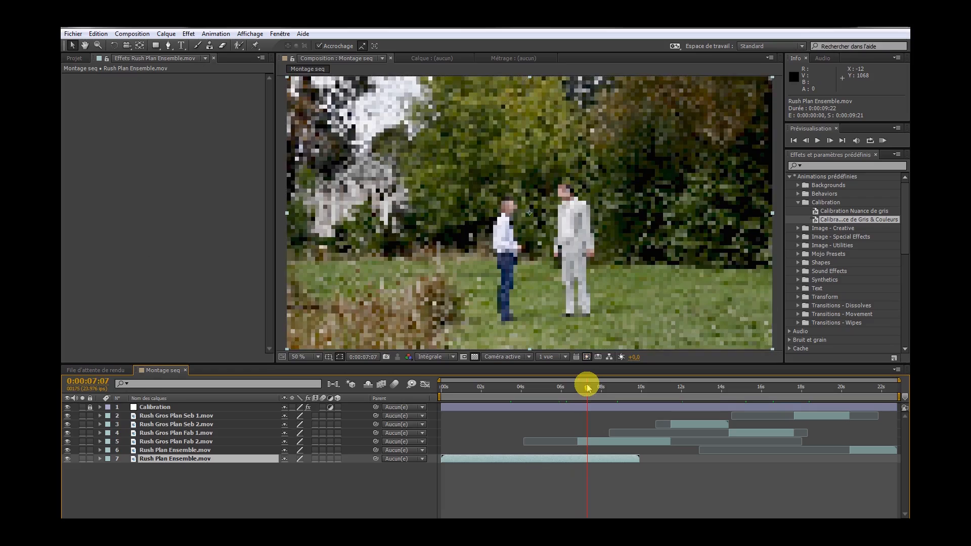
click(677, 389)
click(743, 388)
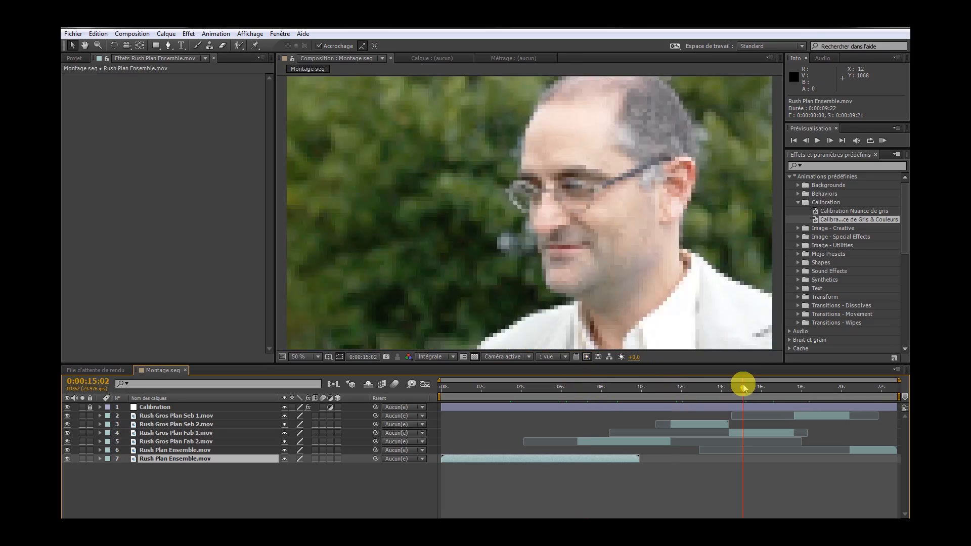
click(818, 388)
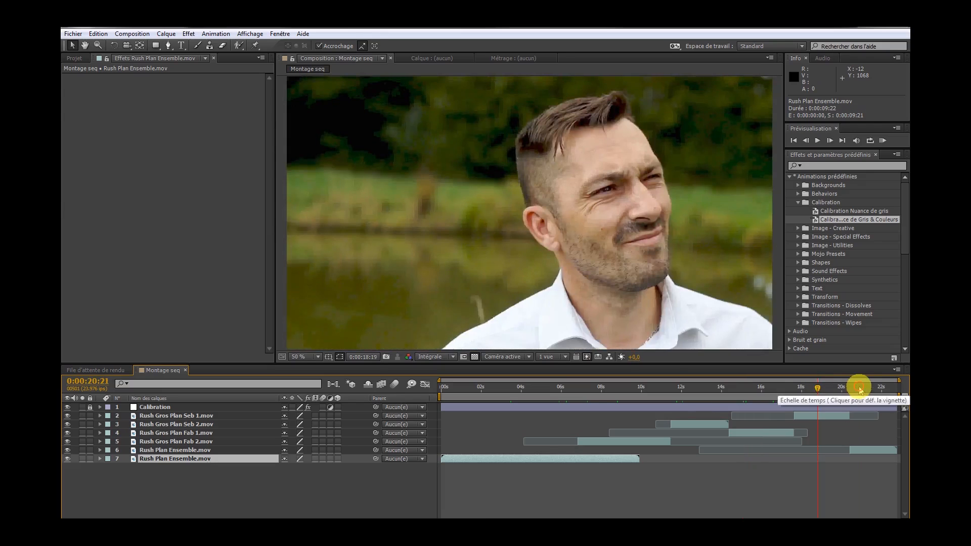
click(857, 388)
click(549, 388)
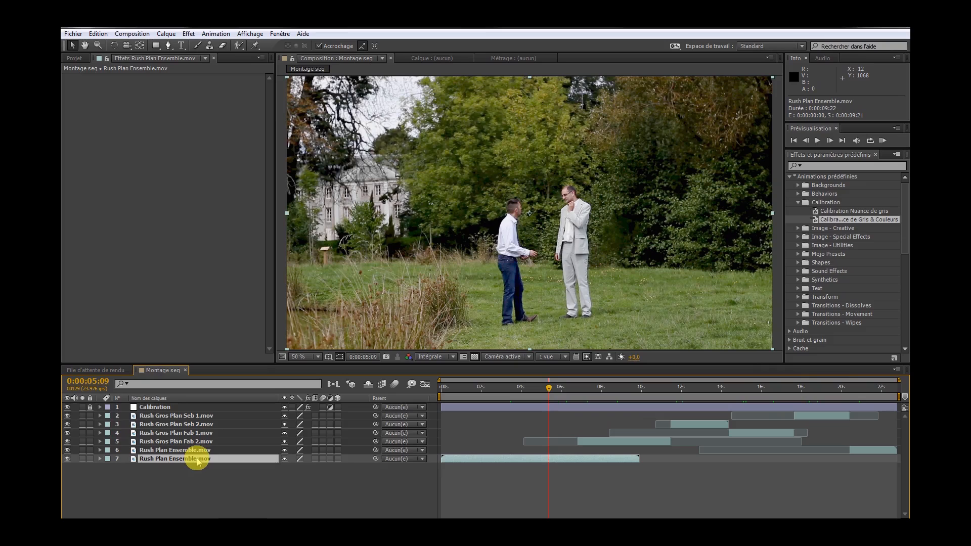
Step: Add the Niveaux effect to the opening Rush Plan Ensemble.mov clip and lower its gamma to about 0.4
click(187, 33)
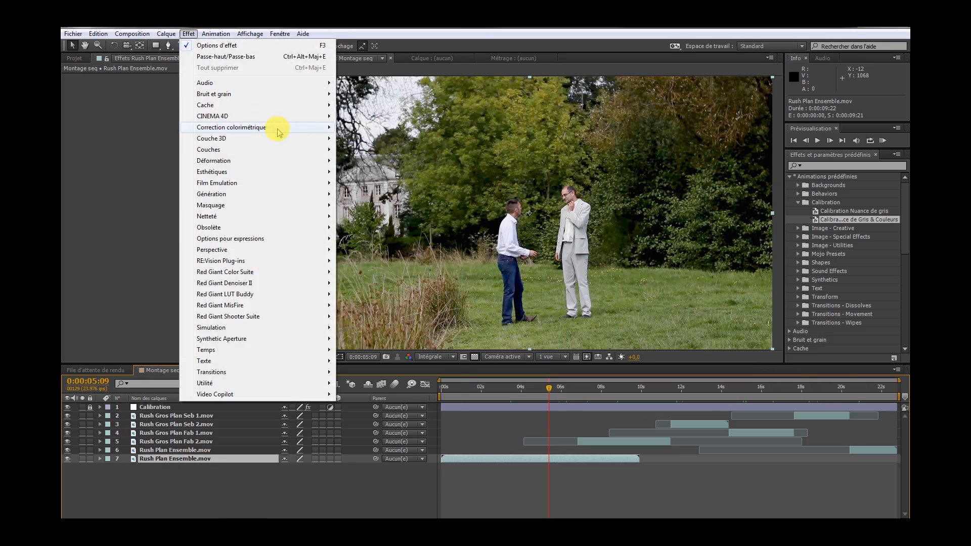
mouse_move(277, 126)
click(386, 372)
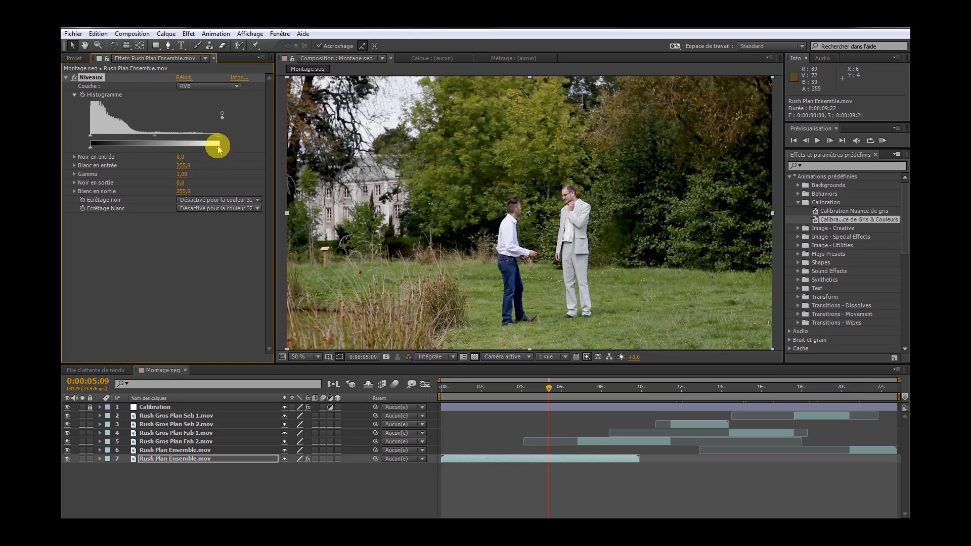
drag(154, 136, 188, 135)
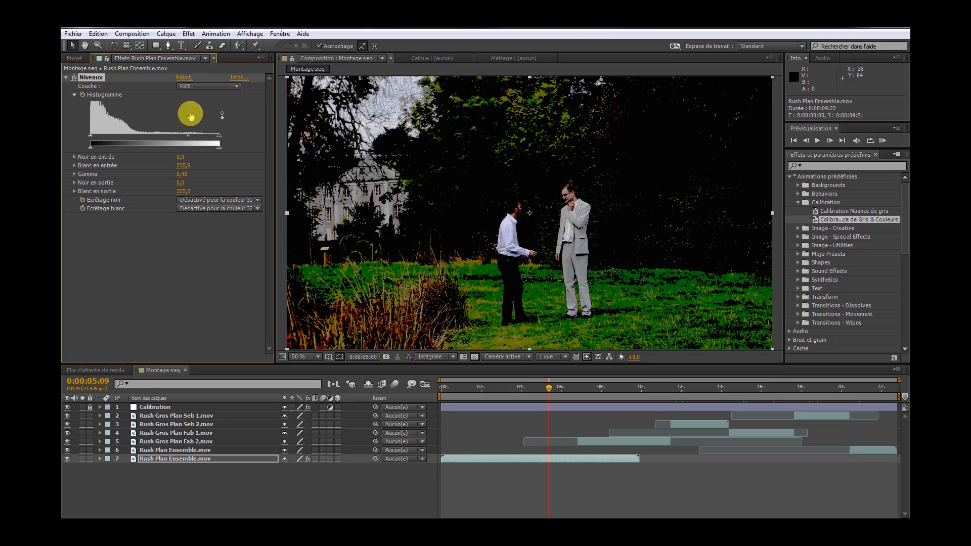
Step: Reset the Niveaux effect on the opening Rush Plan Ensemble.mov clip and lower its output white to 240
click(186, 80)
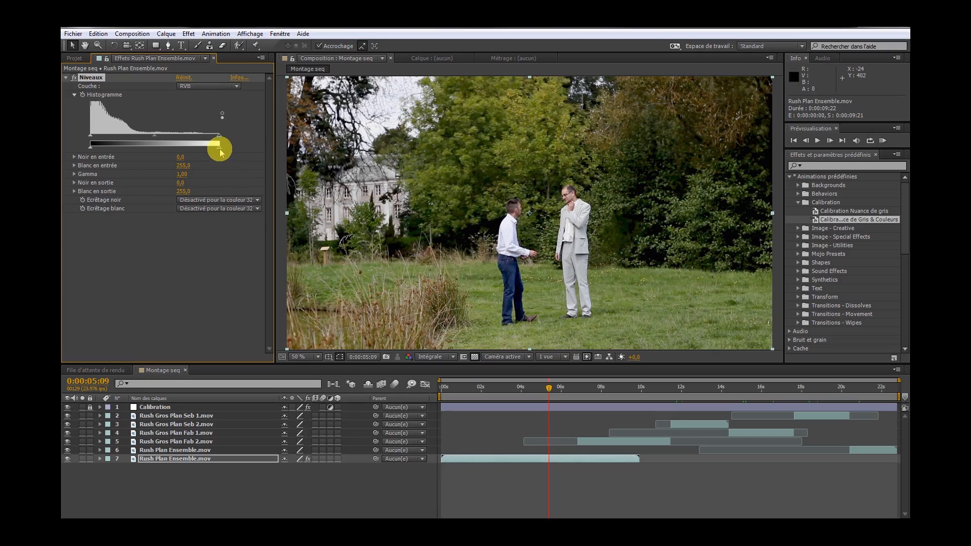
drag(220, 153, 215, 153)
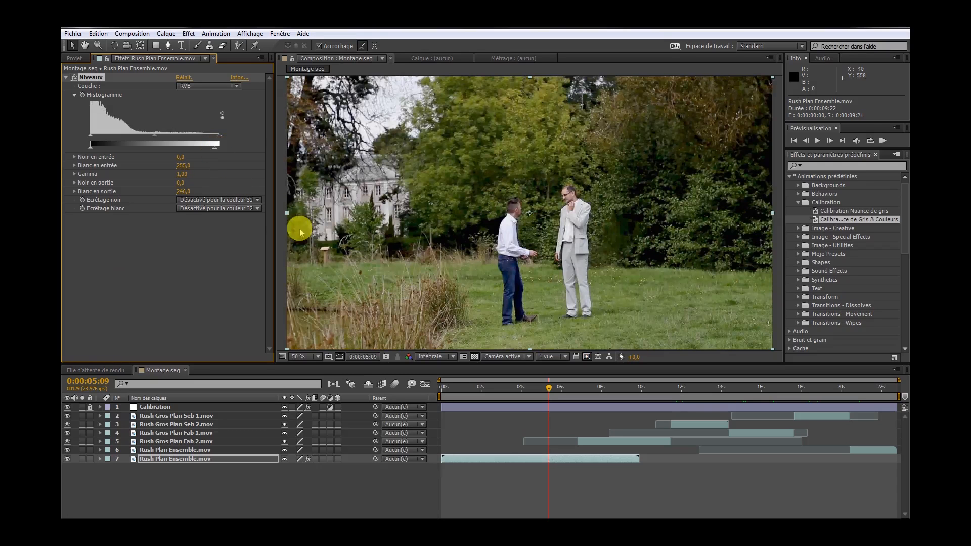
key(slash)
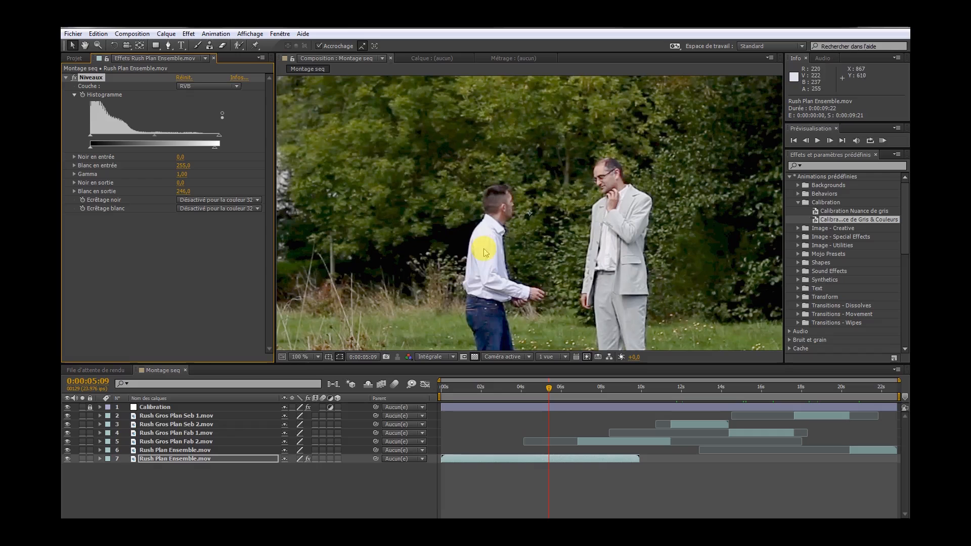
drag(215, 149, 213, 150)
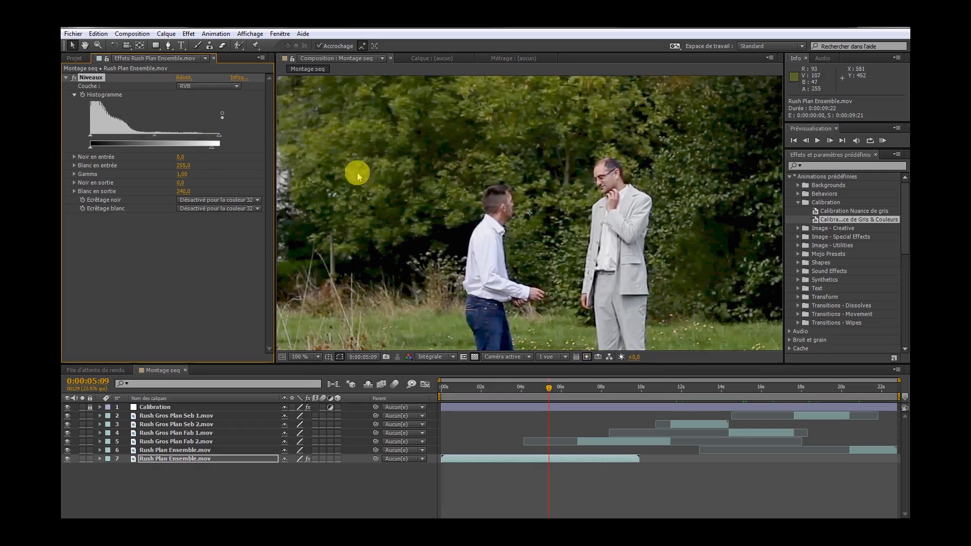
scroll(389, 185, down, 1)
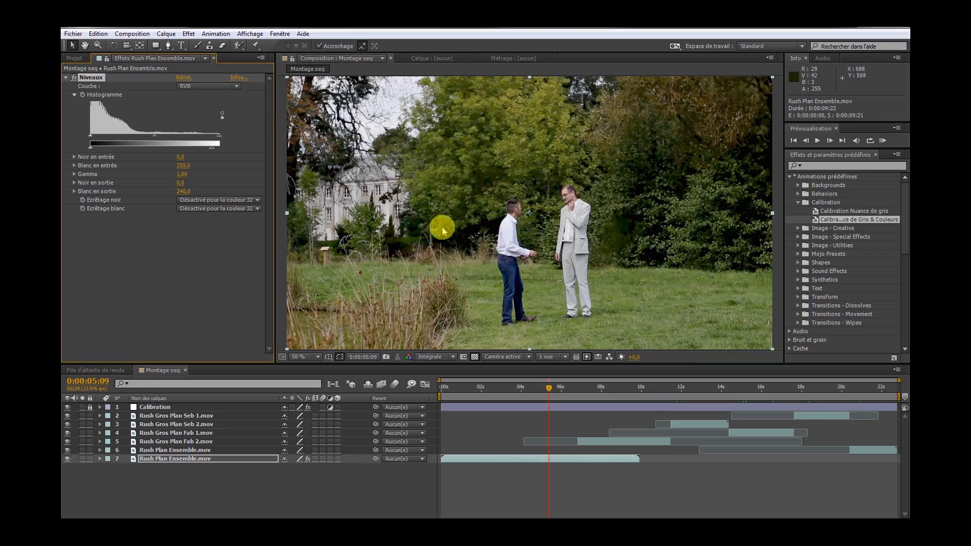
Step: Fine-tune the opening wide shot's Niveaux gamma to 0.94, checking the building and the two men up close
drag(425, 227, 582, 217)
scroll(558, 198, up, 1)
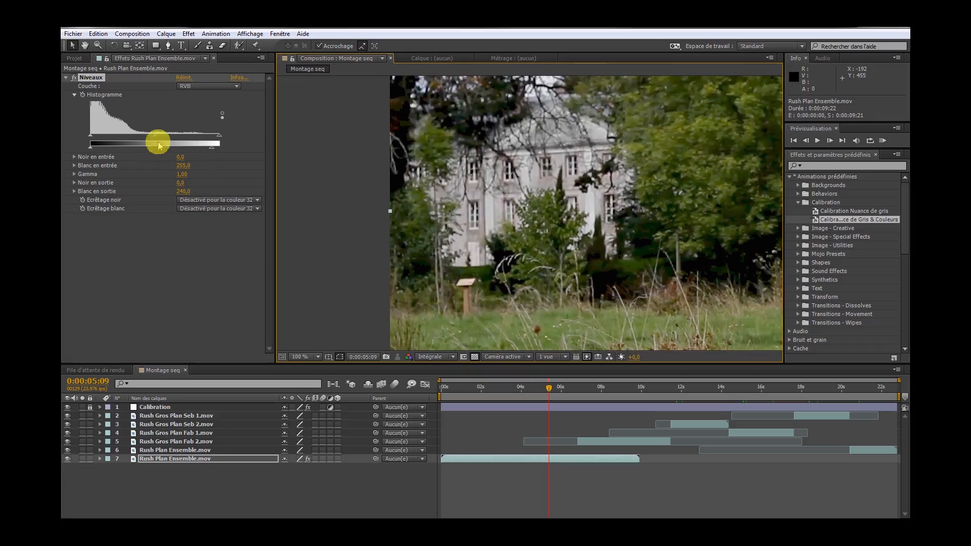
mouse_move(156, 135)
mouse_down()
mouse_move(176, 138)
mouse_move(146, 140)
mouse_move(154, 136)
mouse_up()
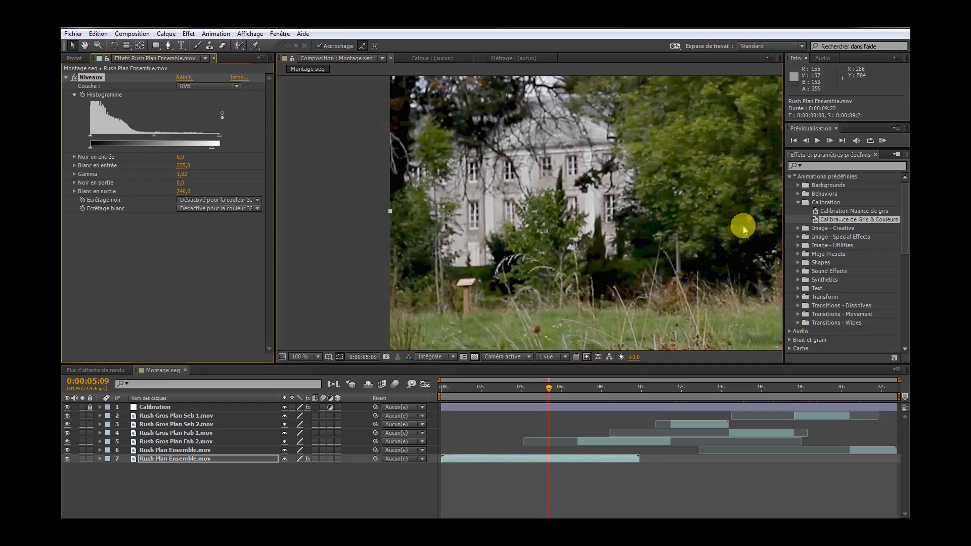
scroll(708, 225, down, 1)
drag(683, 222, 440, 179)
scroll(443, 207, up, 1)
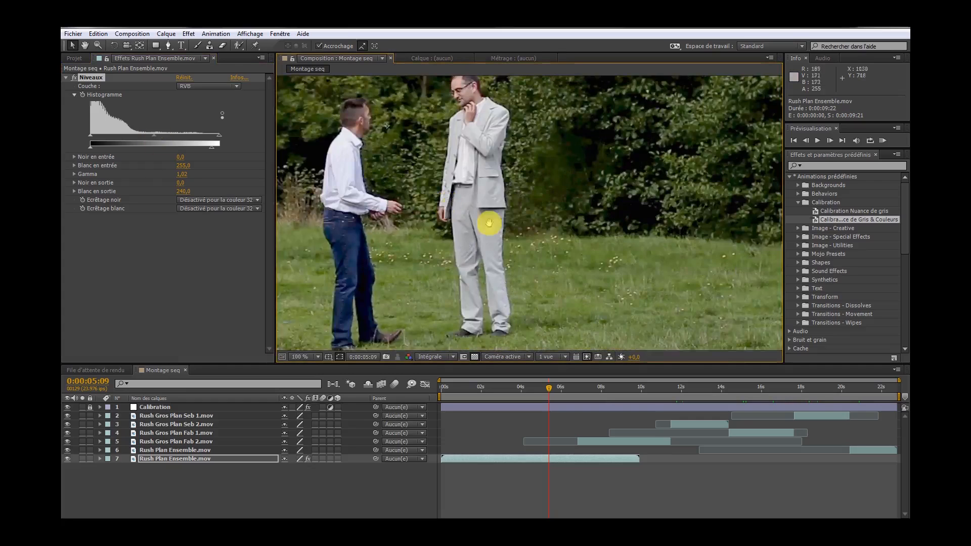
drag(489, 223, 636, 293)
drag(156, 140, 158, 137)
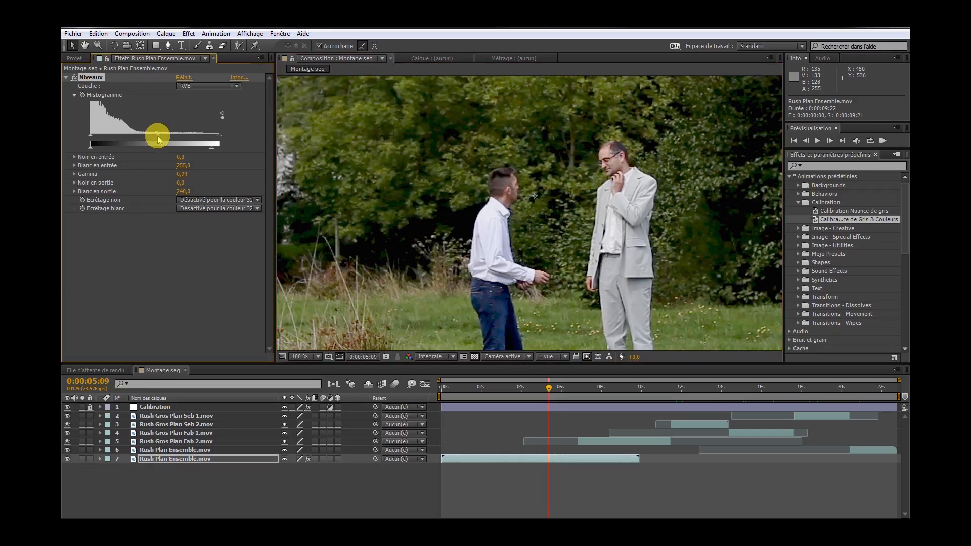
Step: Raise the input black of the opening wide shot's Niveaux effect to 5
drag(354, 252, 395, 259)
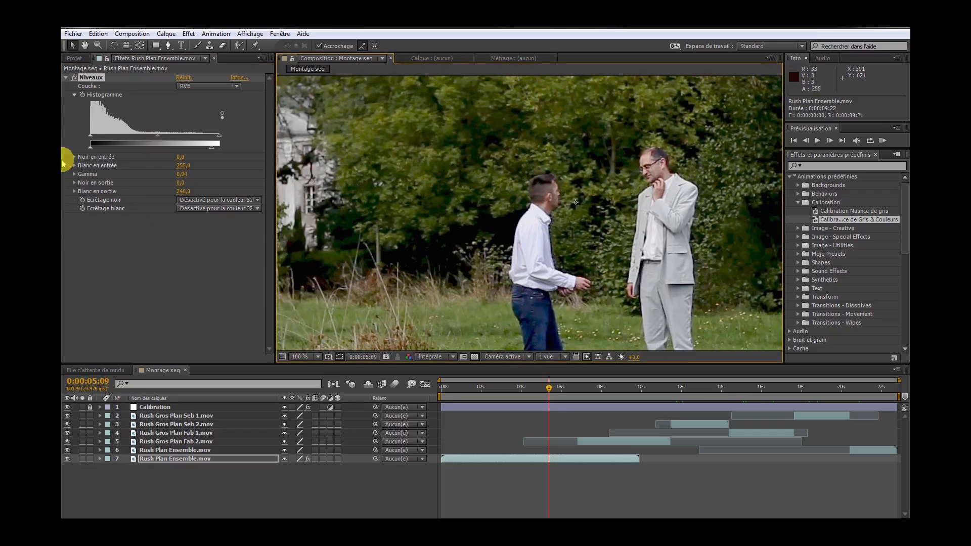
drag(91, 138, 93, 139)
scroll(555, 182, down, 1)
drag(486, 213, 483, 214)
Step: Toggle the Niveaux effect off and on repeatedly to compare the opening wide shot before and after correction
click(74, 78)
click(74, 77)
click(74, 78)
click(75, 78)
click(74, 77)
click(74, 78)
click(75, 78)
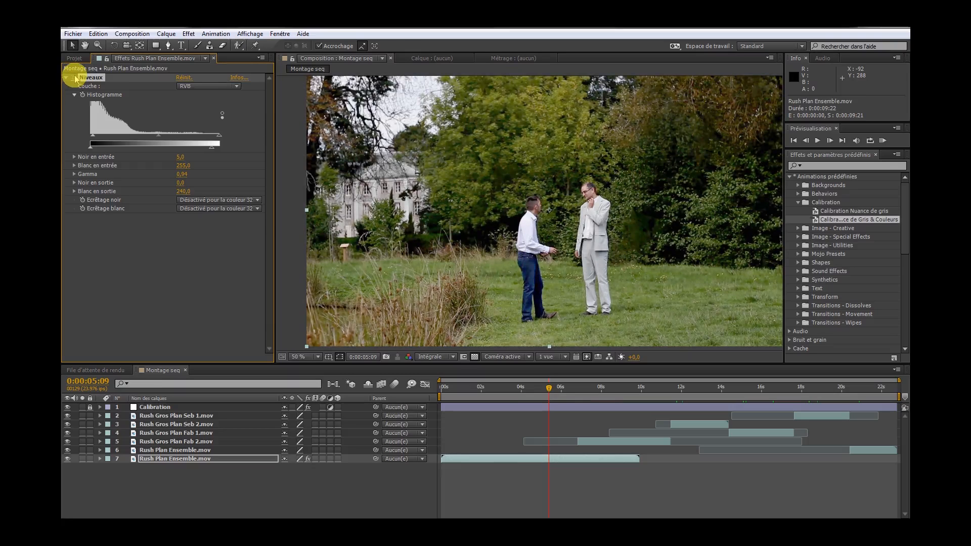
click(74, 78)
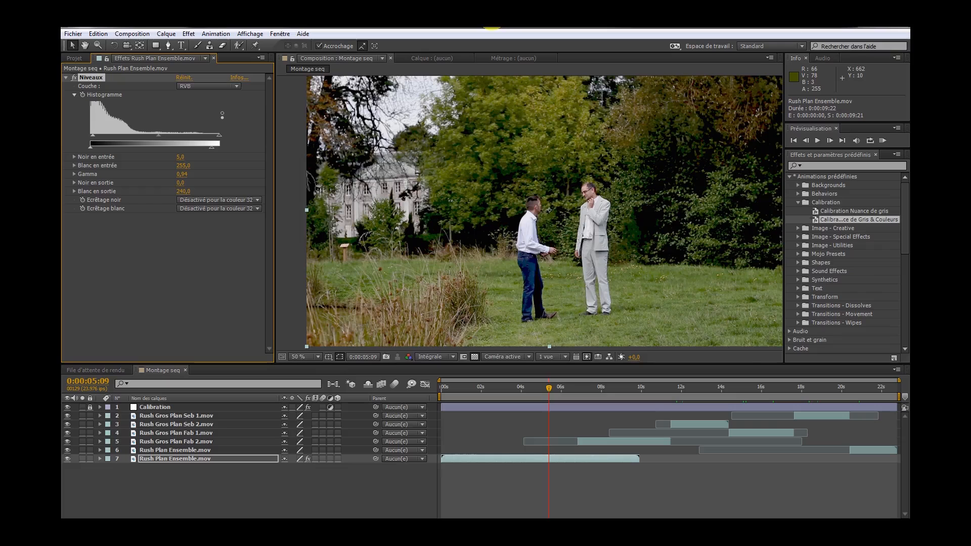
click(74, 78)
click(75, 77)
click(74, 78)
click(74, 77)
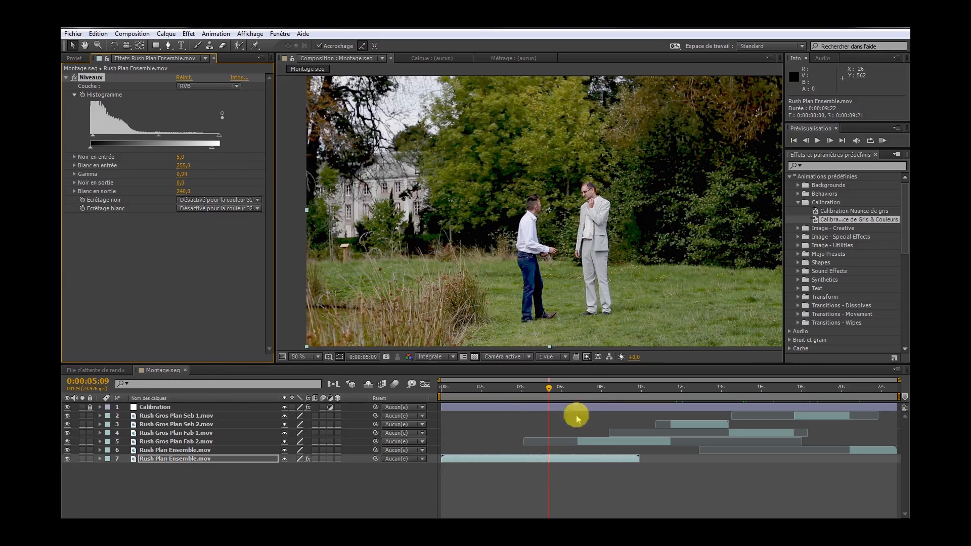
Step: Compare the corrected wide shot with the following close-up across the cut, then inspect the two men at 0:00:06:11
click(585, 390)
click(563, 390)
click(591, 388)
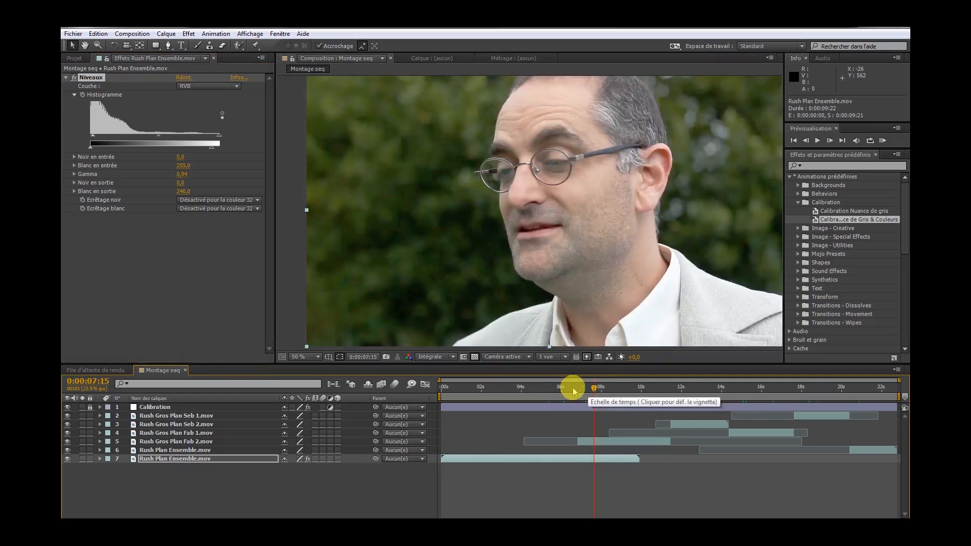
click(564, 389)
click(588, 390)
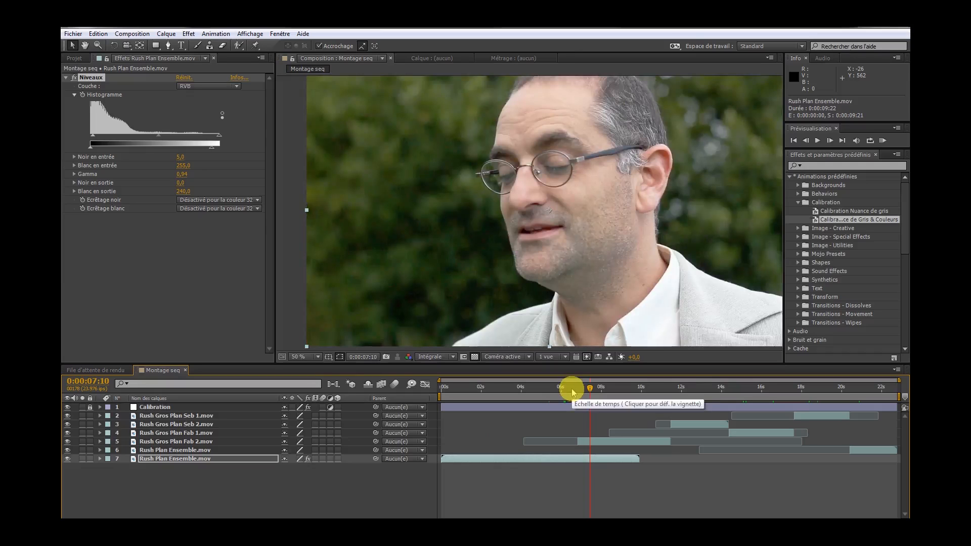
click(572, 390)
drag(591, 388, 569, 389)
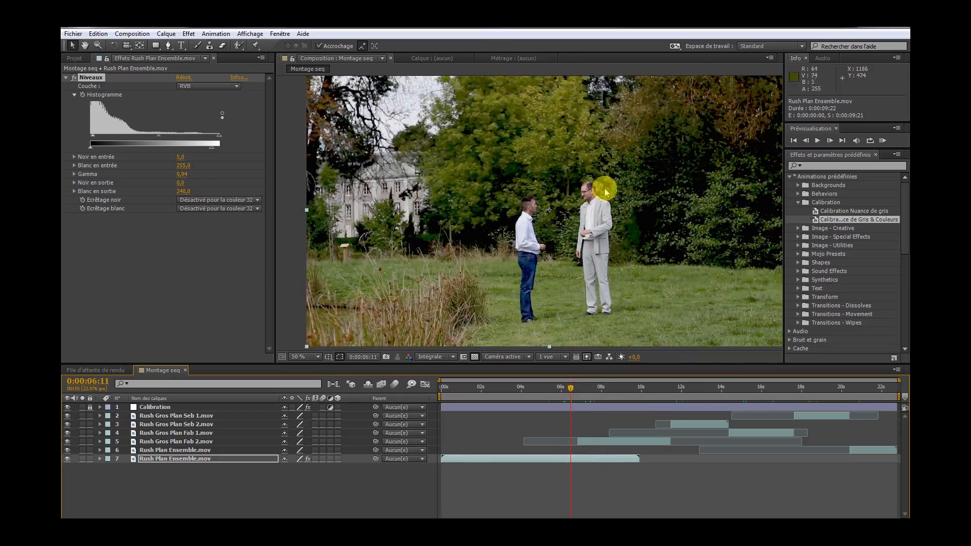
scroll(579, 227, up, 2)
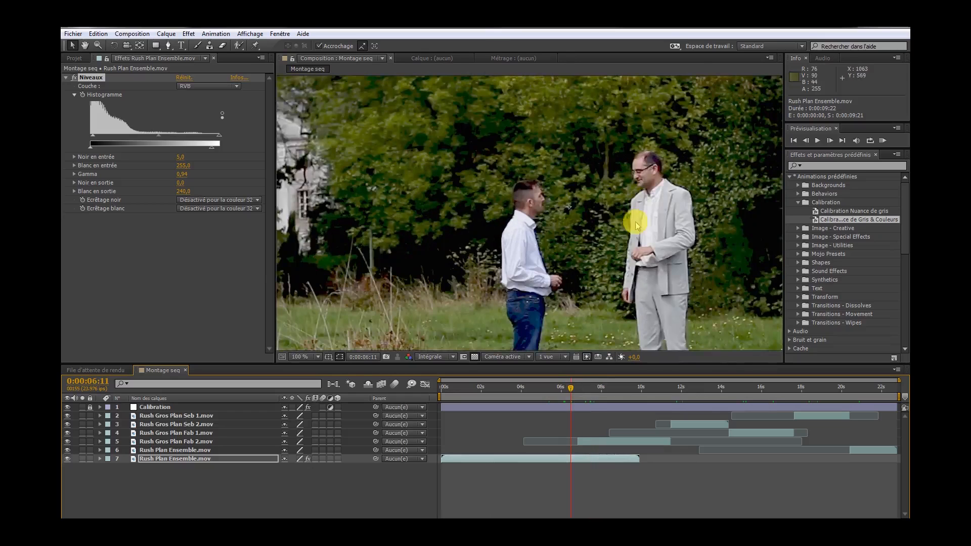
drag(611, 233, 593, 229)
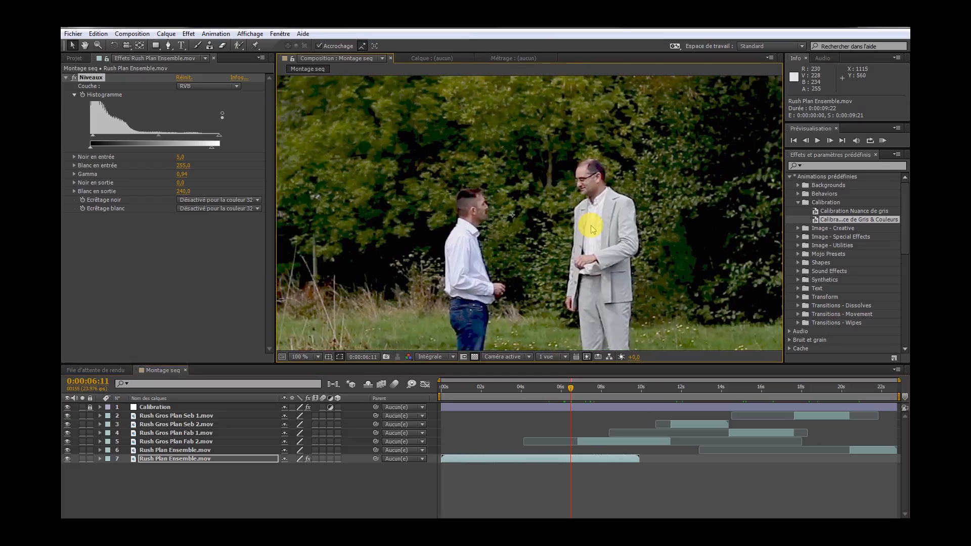
Step: Go to the close-up at 0:00:07:01 and add the Niveaux effect to Rush Gros Plan Fab 2.mov
click(582, 387)
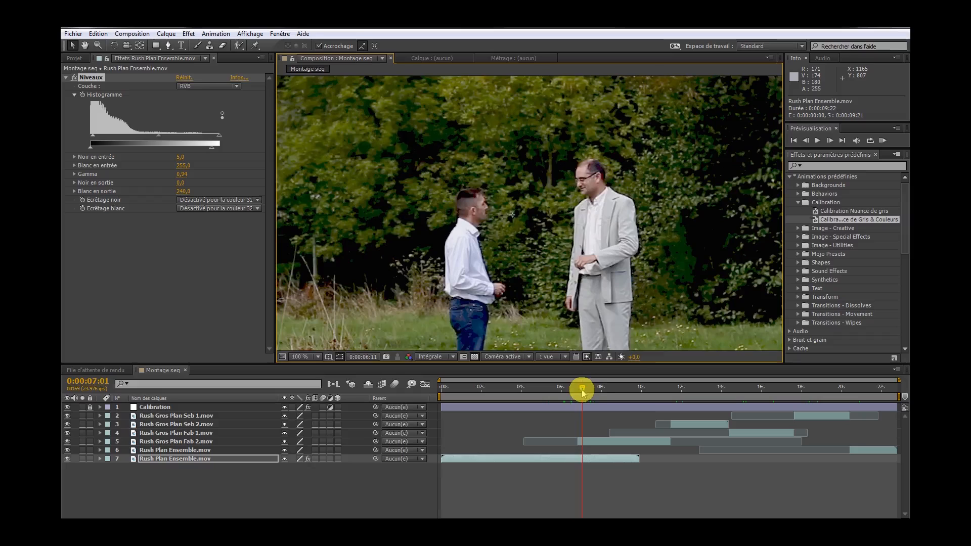
scroll(558, 251, down, 2)
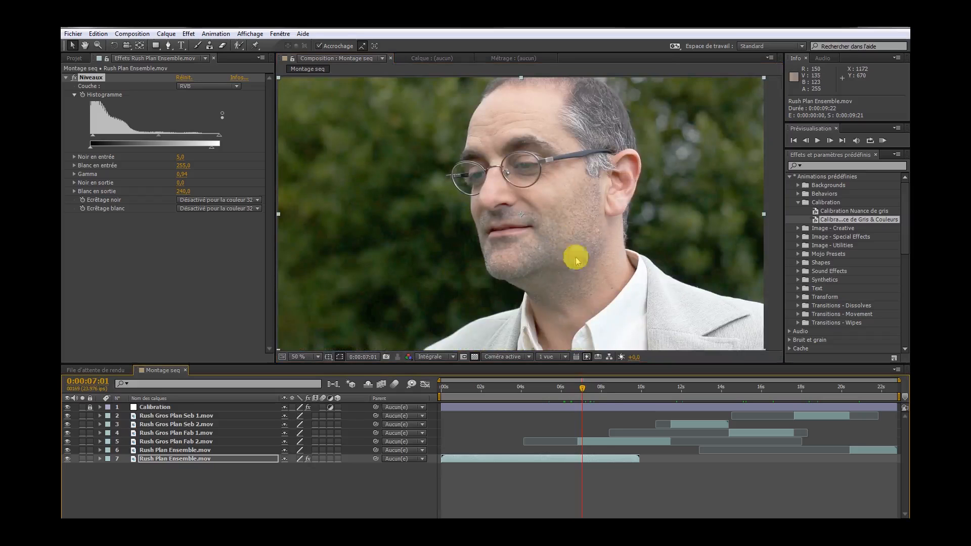
click(601, 445)
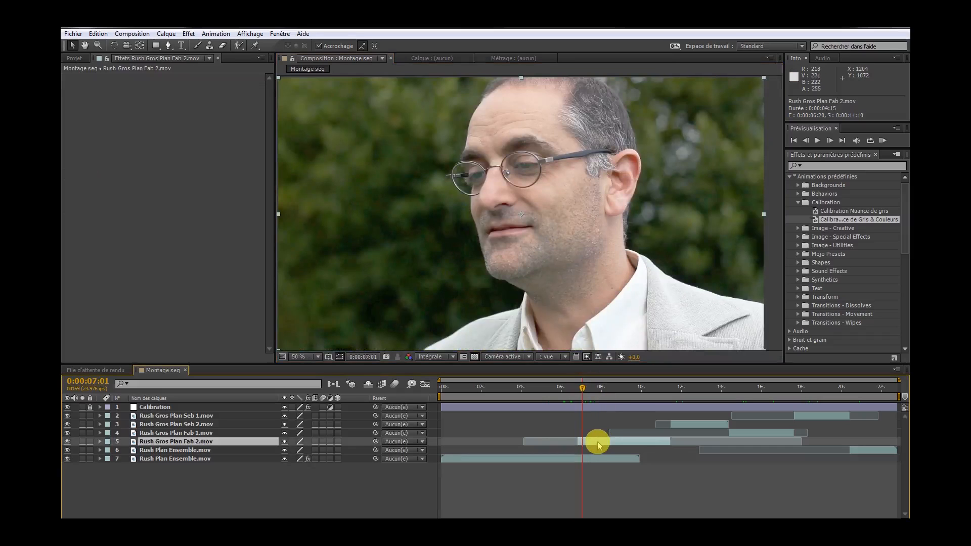
click(189, 34)
click(201, 57)
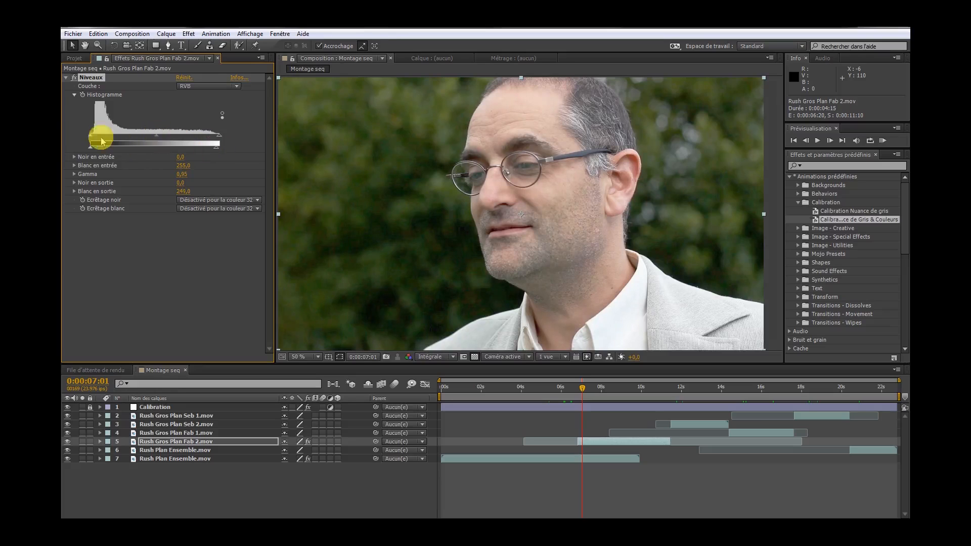
Step: Set the close-up's Niveaux to input black 4, gamma 1.08 and output white 243, and compare it with the wide shot
mouse_move(94, 137)
mouse_down()
mouse_move(109, 135)
mouse_move(91, 138)
mouse_up()
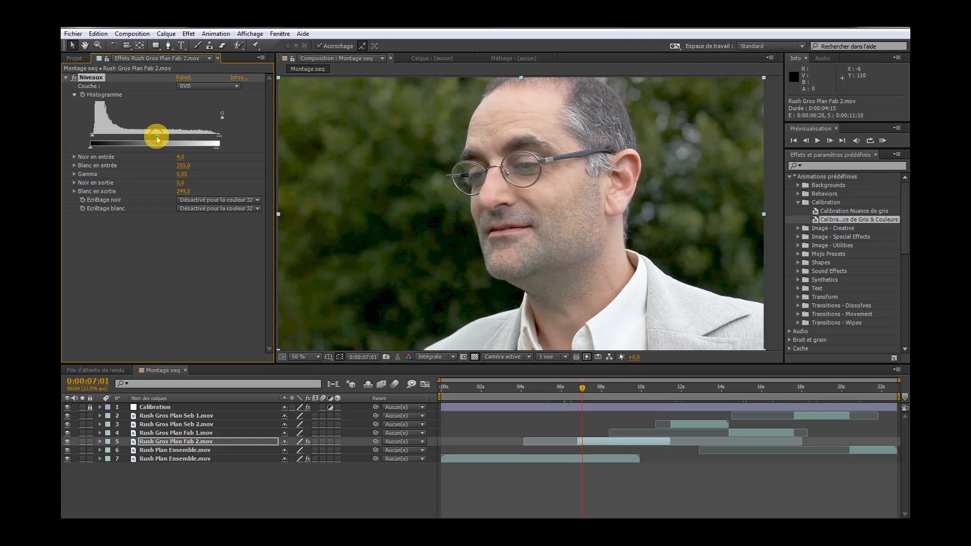
drag(153, 137, 153, 137)
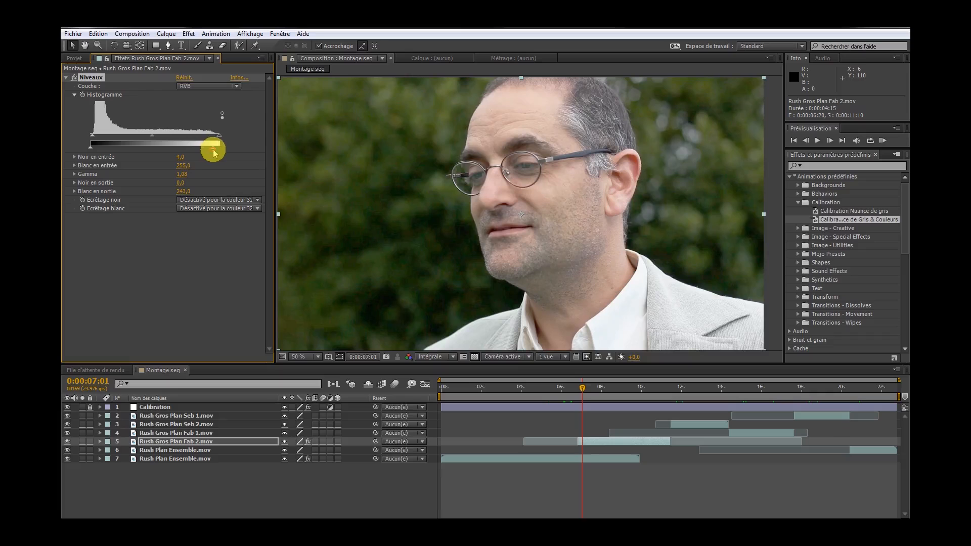
click(565, 387)
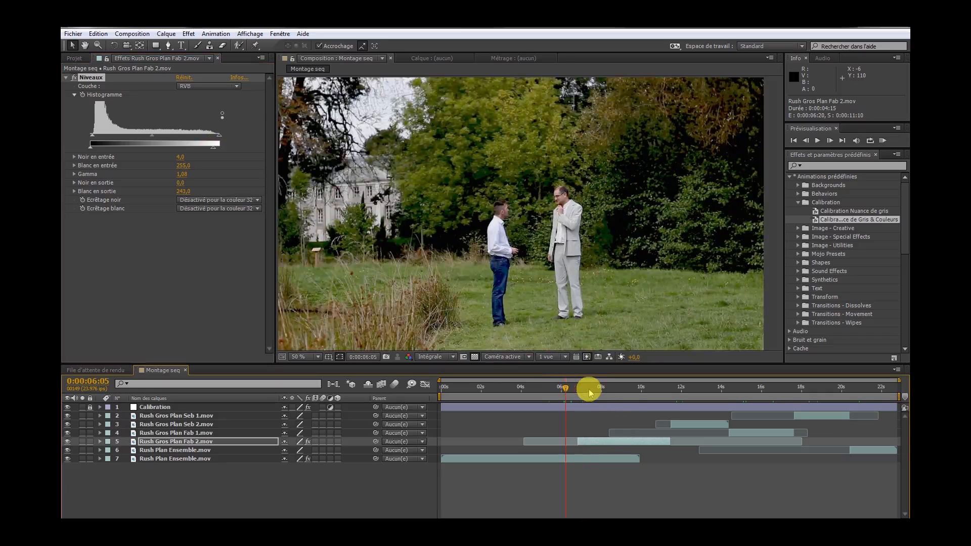
click(560, 387)
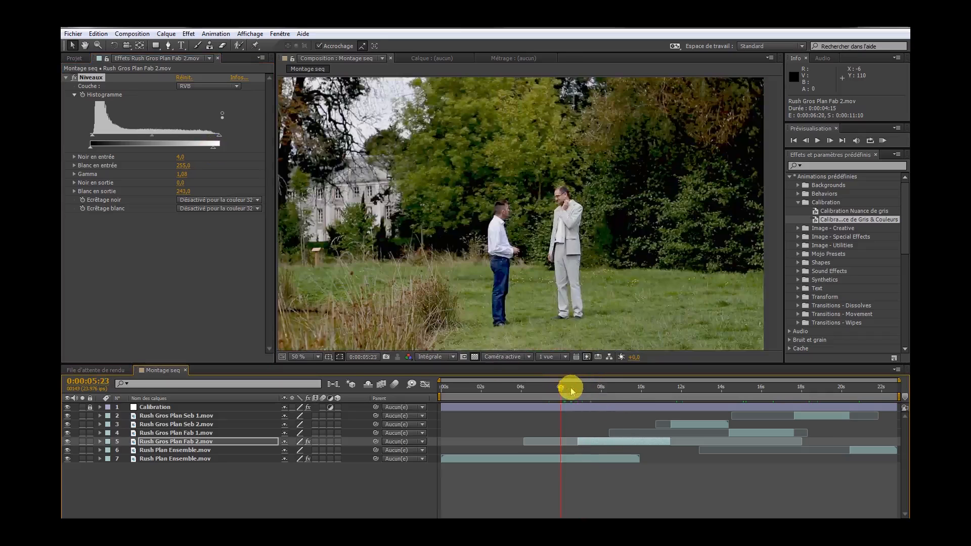
click(590, 389)
click(581, 391)
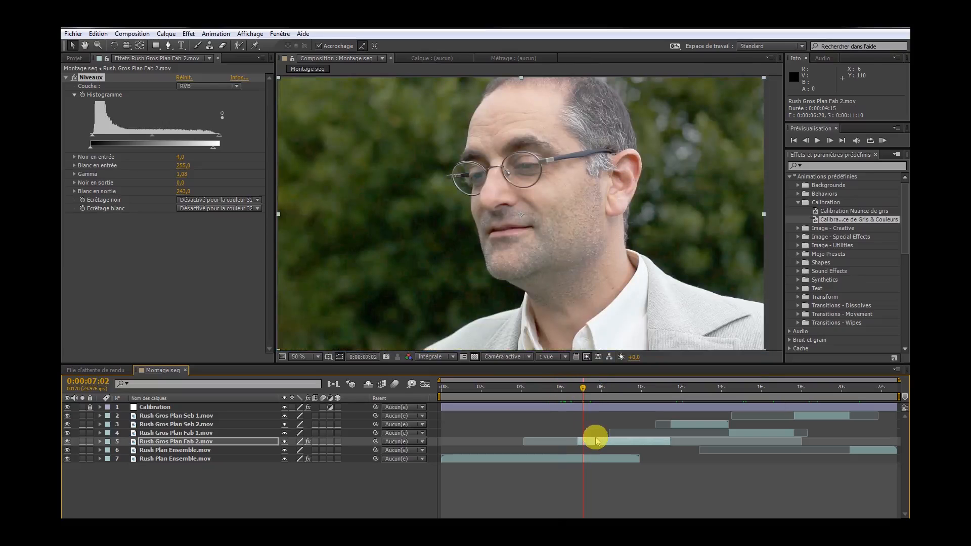
Step: Try a gamma of 0.92 on Rush Gros Plan Fab 2.mov and compare both shots across the cut
click(597, 444)
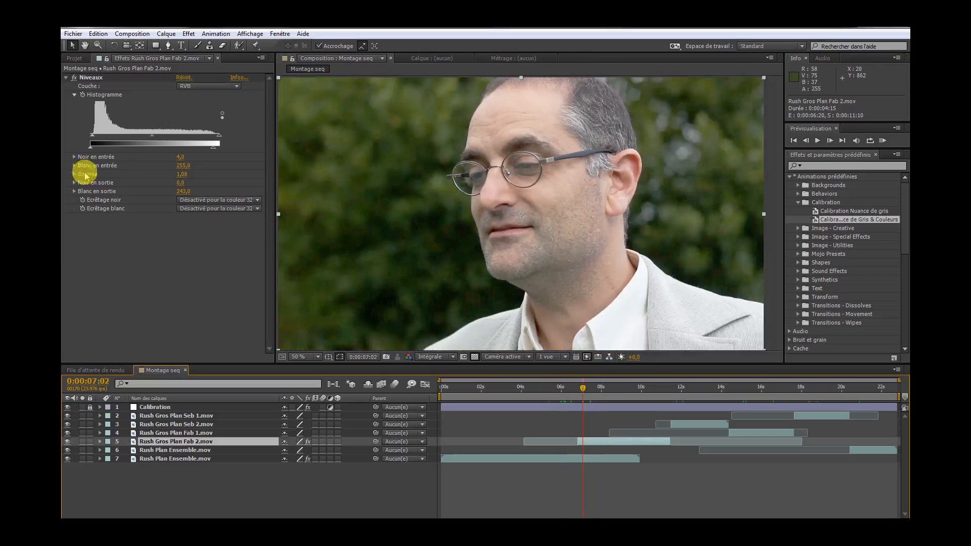
click(154, 139)
drag(154, 139, 160, 141)
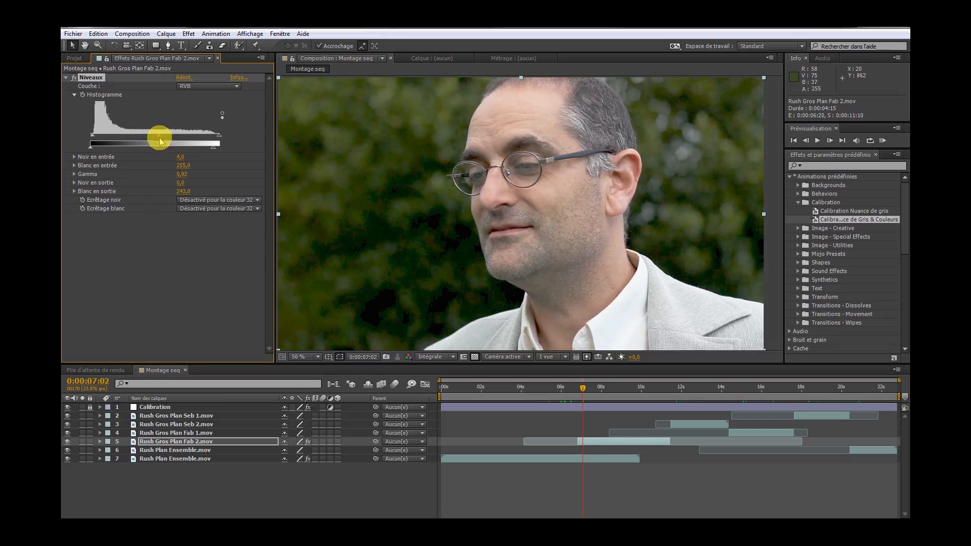
click(586, 388)
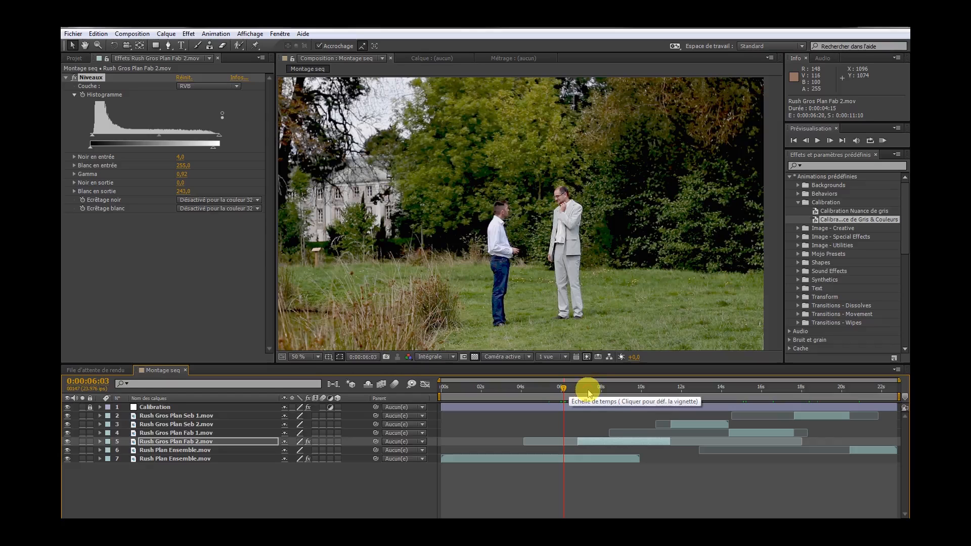
click(589, 389)
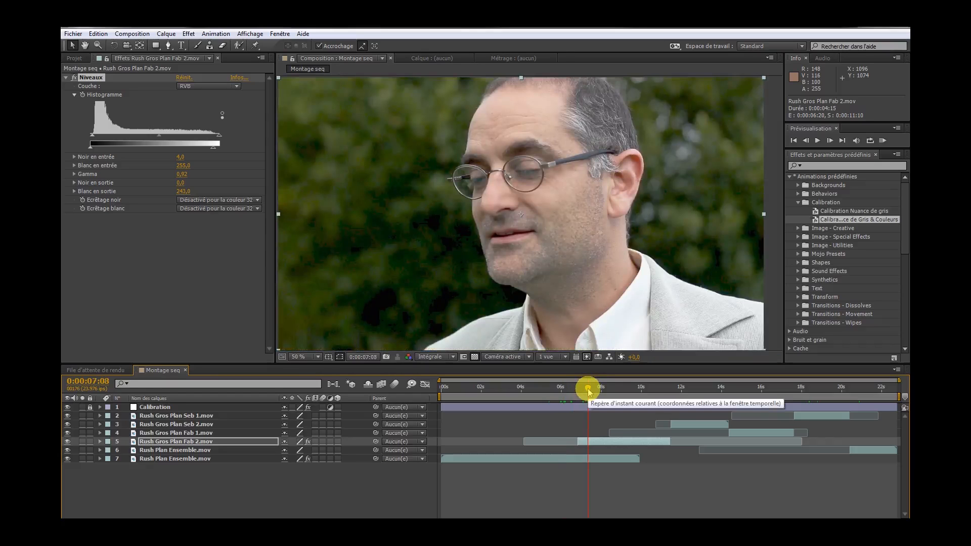
click(563, 388)
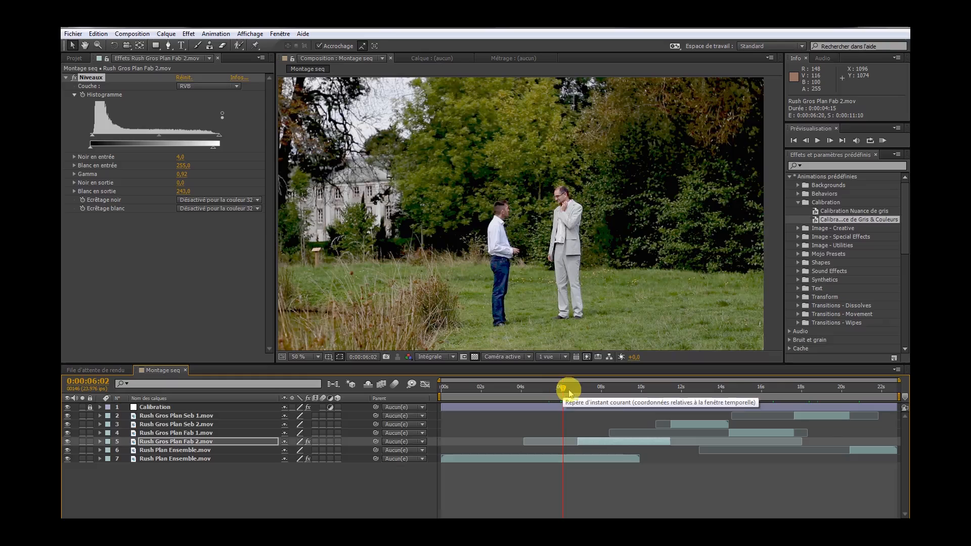
click(577, 388)
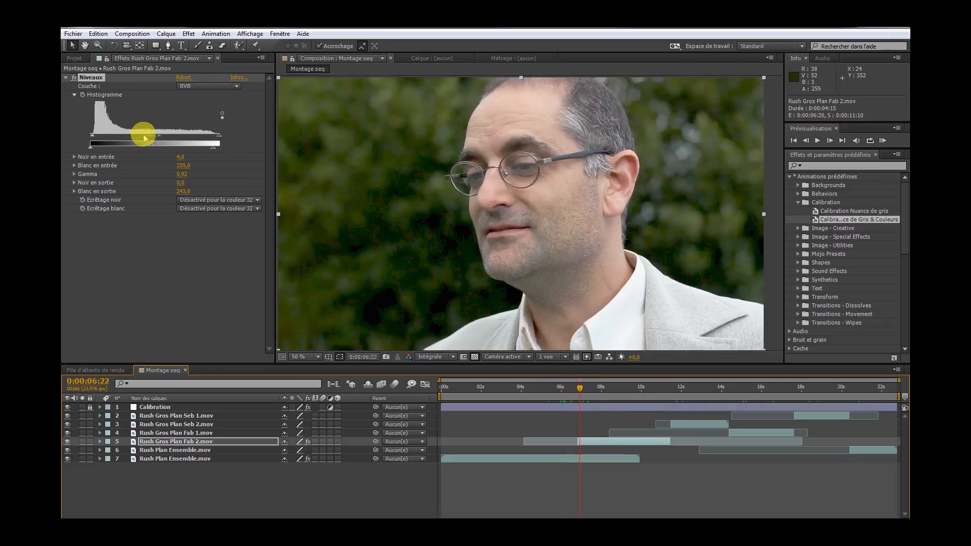
Step: Set the gamma of Rush Gros Plan Fab 2.mov to 0.99 and check the close-up around 0:00:07:19
mouse_move(159, 135)
mouse_down()
mouse_move(174, 136)
mouse_move(154, 143)
mouse_up()
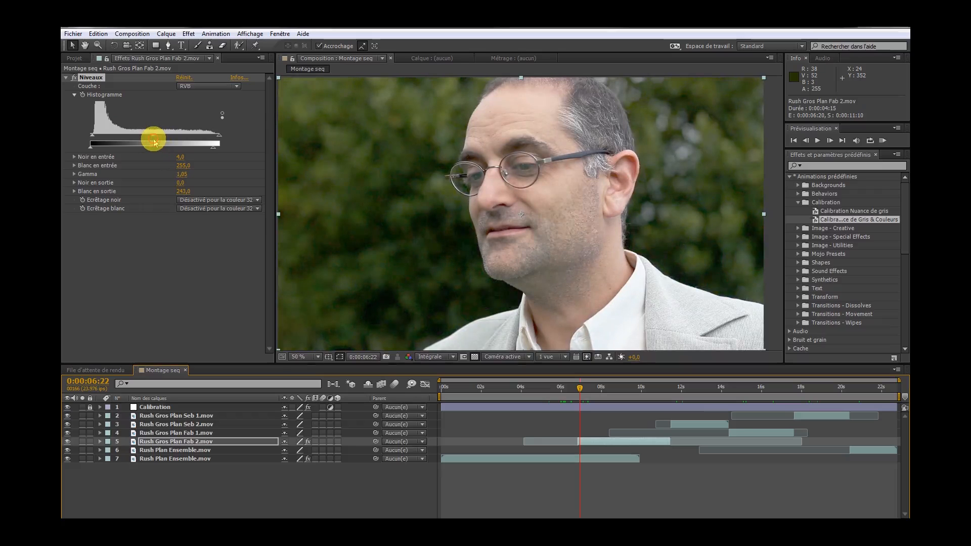
drag(159, 140, 156, 142)
click(575, 390)
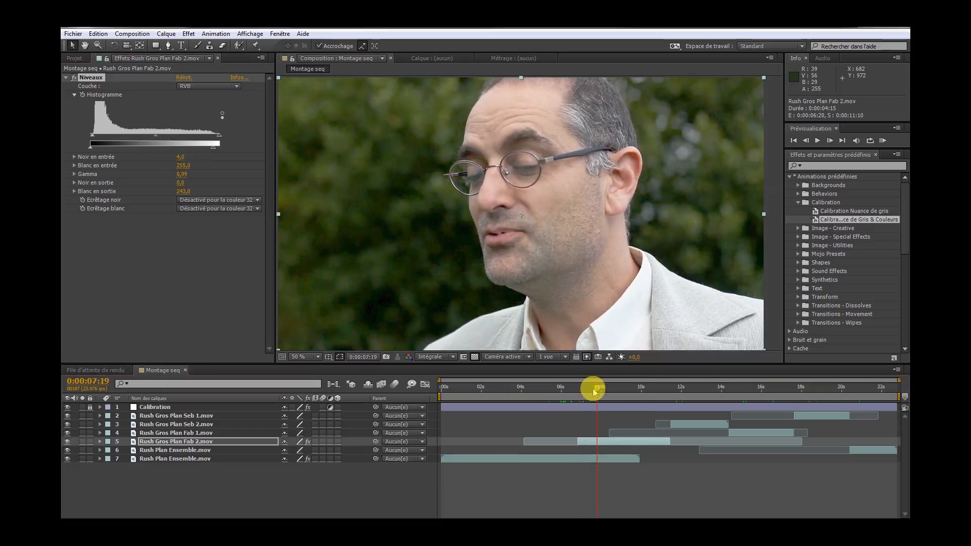
Step: Return to the wide shot, try a gamma of 1.12 on its Rush Plan Ensemble.mov clip, and compare it with the close-up
mouse_move(574, 390)
mouse_down()
mouse_move(634, 391)
mouse_move(568, 391)
mouse_up()
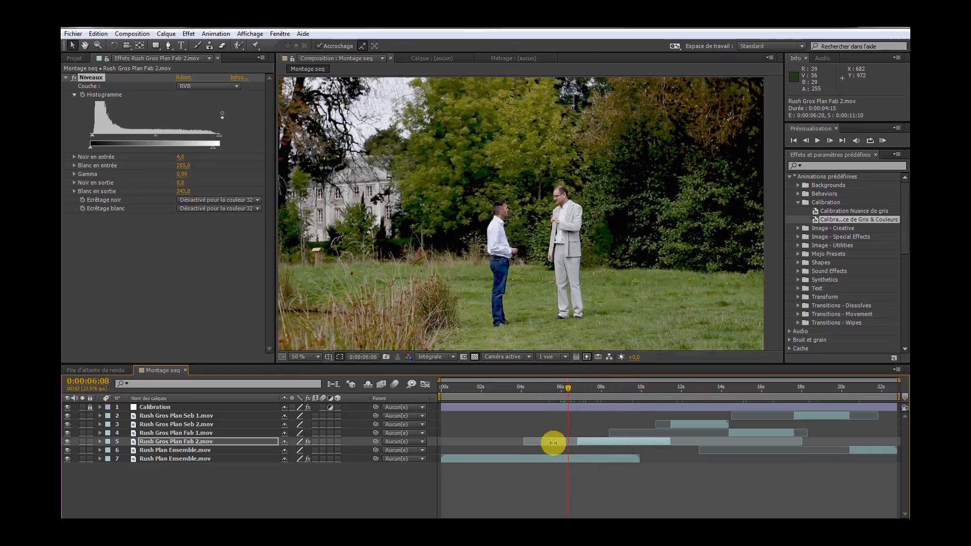
click(552, 459)
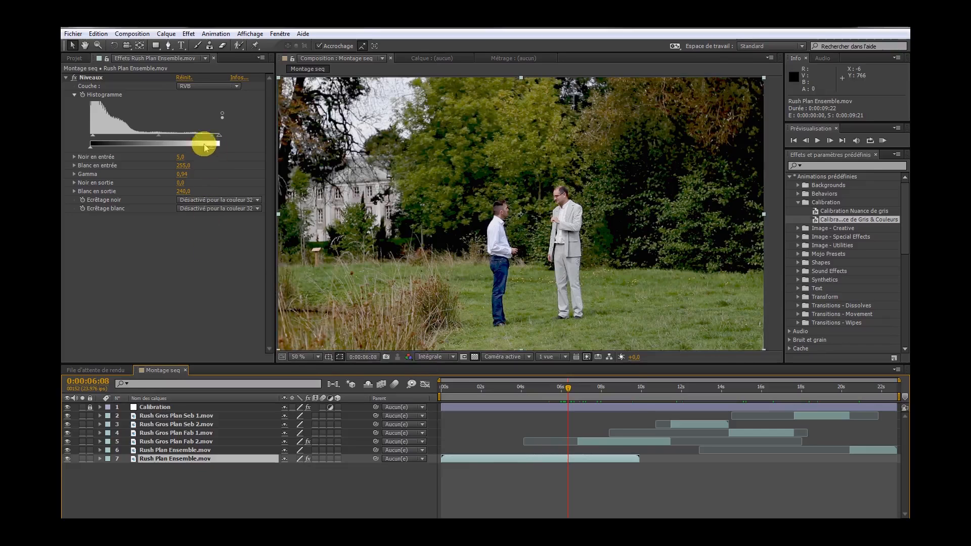
drag(144, 134, 151, 137)
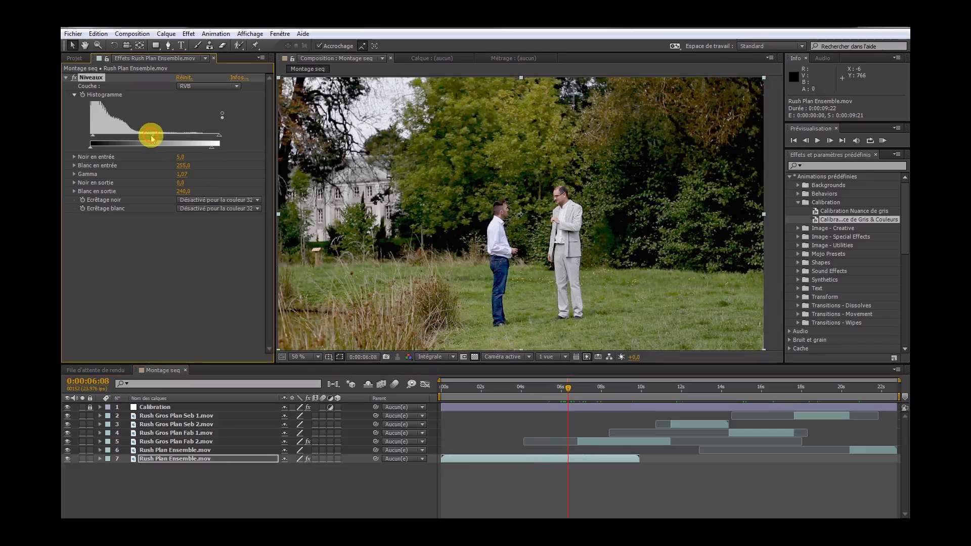
drag(568, 388, 595, 395)
click(541, 425)
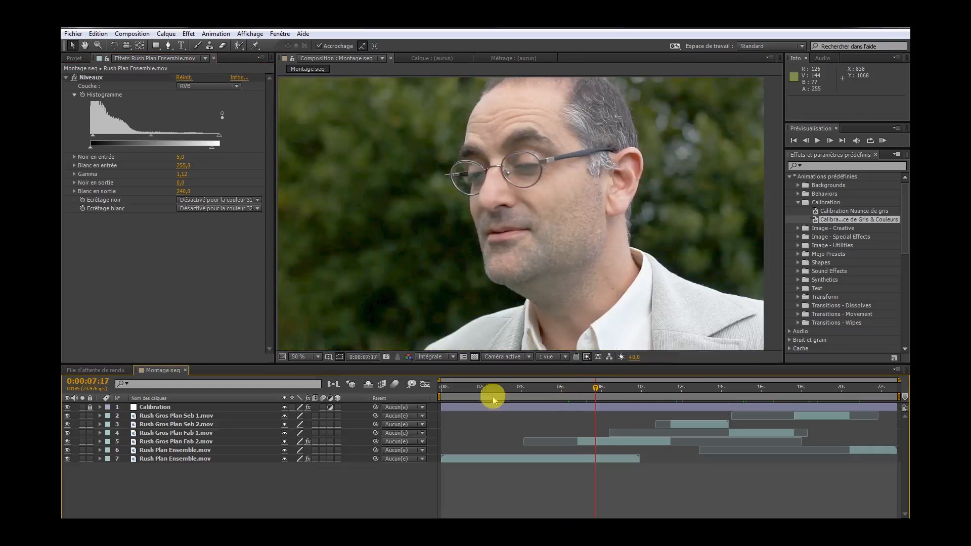
Step: Try input black 18 on the wide shot's Niveaux, settle on input black 0 with gamma 0.98, and check the shots around the cut
drag(93, 140, 96, 138)
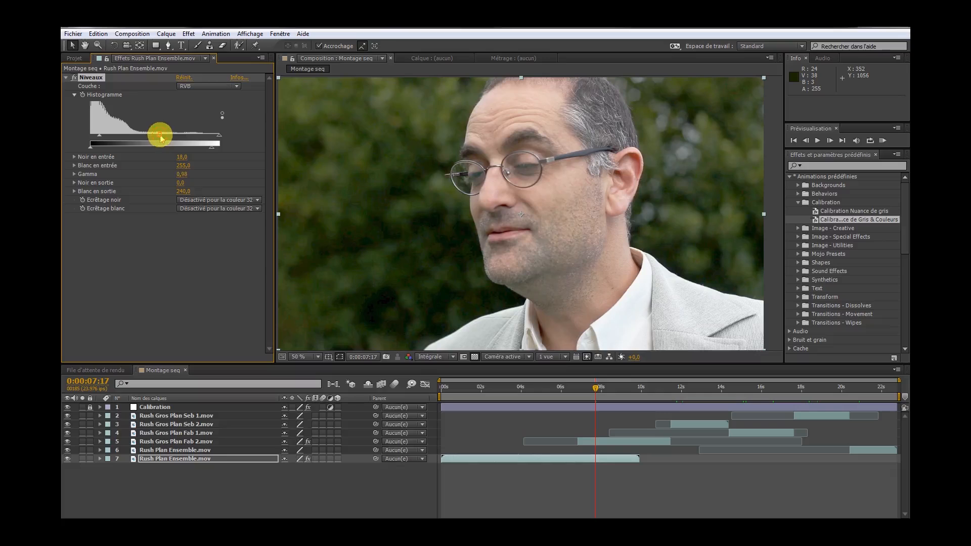
click(565, 387)
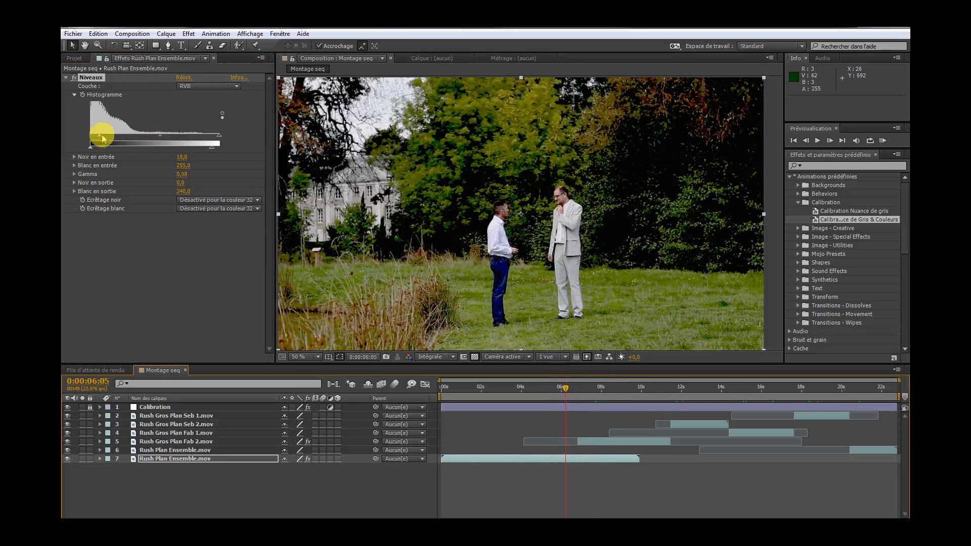
drag(99, 137, 90, 138)
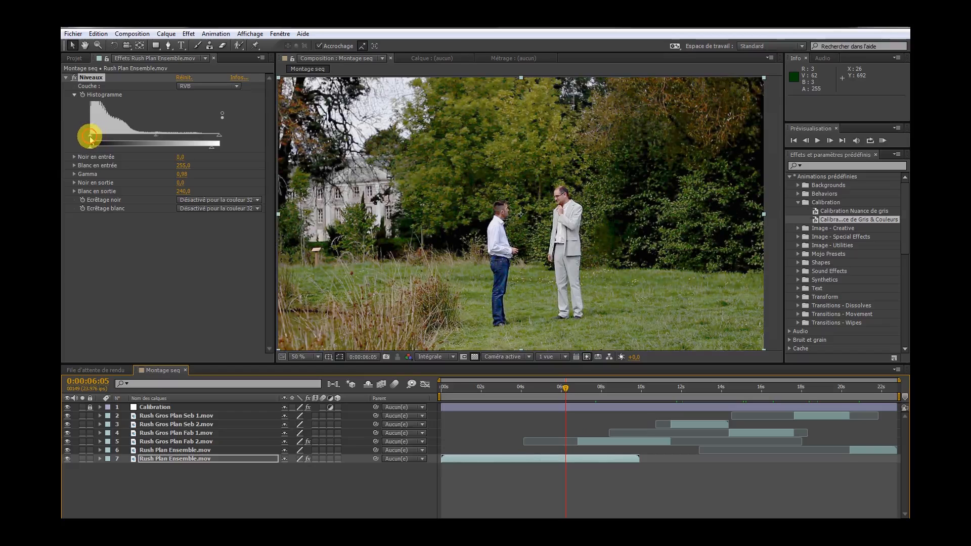
drag(587, 390, 558, 388)
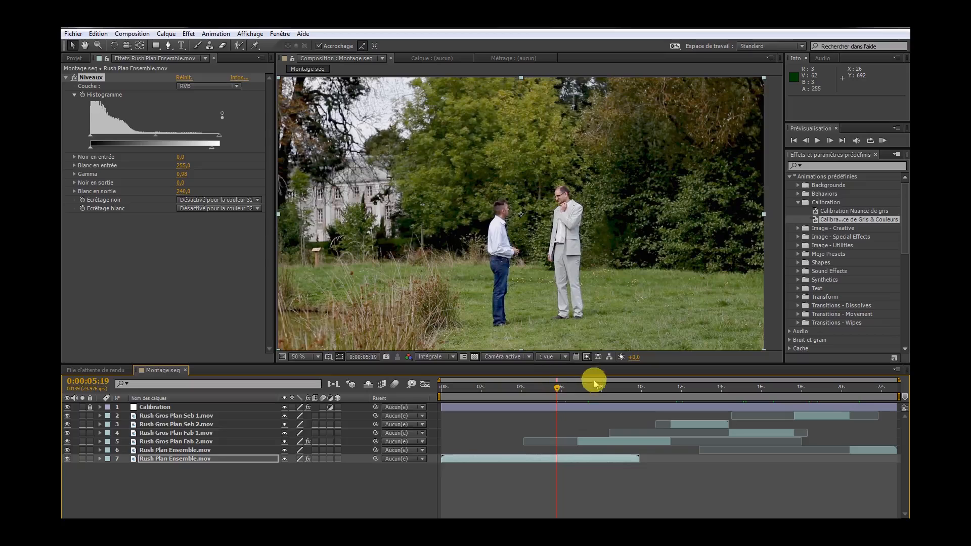
Step: Set the Niveaux of Rush Gros Plan Fab 2.mov to output white 217 and gamma 0.94, and check it against the wide shot
click(596, 442)
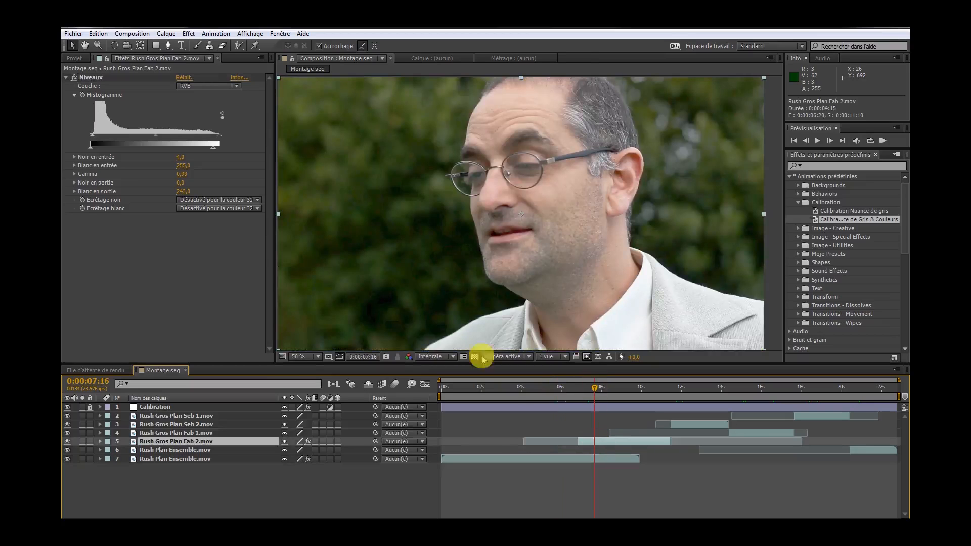
click(213, 148)
drag(212, 151, 202, 154)
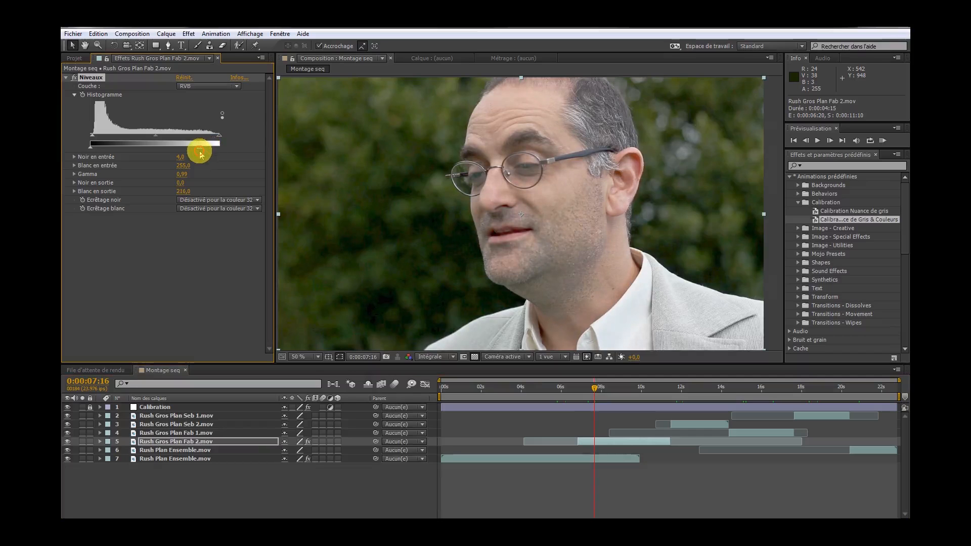
click(563, 388)
click(598, 392)
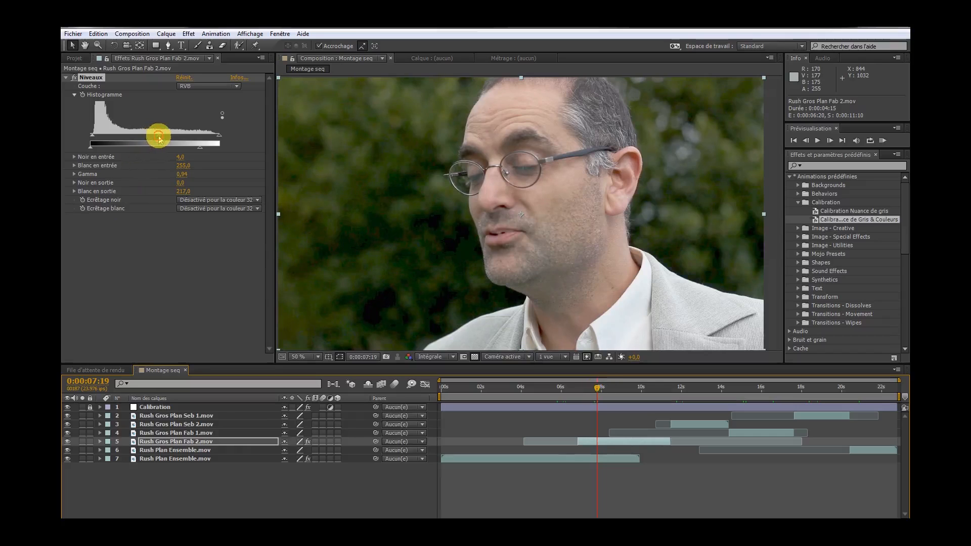
Step: Compare the wide shot and close-up repeatedly across the cut, and set the gamma of Rush Gros Plan Fab 2.mov to 0.88
click(562, 388)
click(596, 388)
click(565, 390)
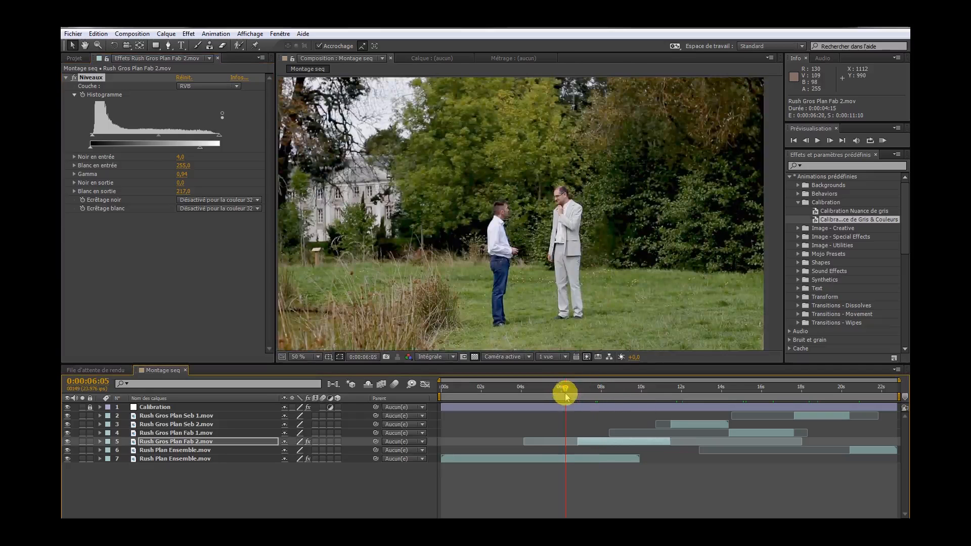
click(601, 392)
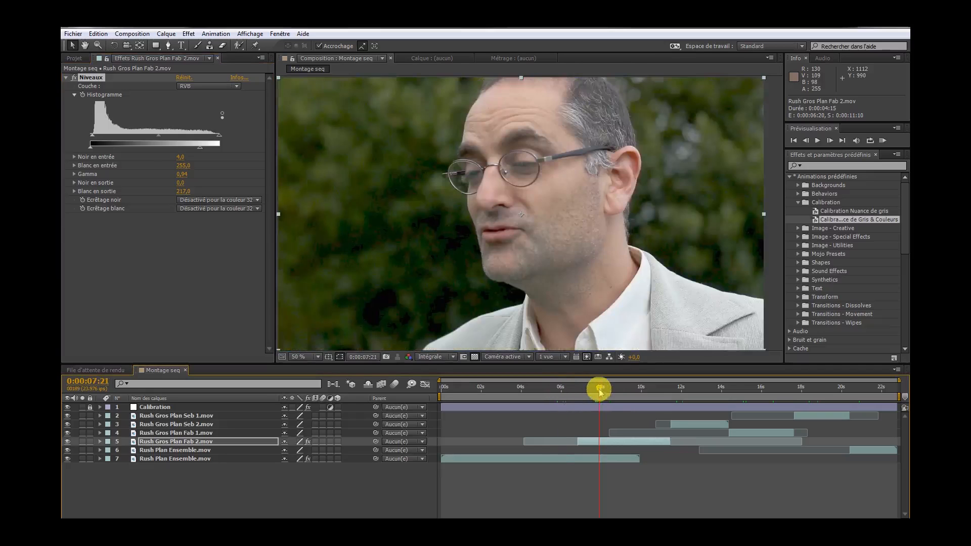
click(572, 391)
click(599, 392)
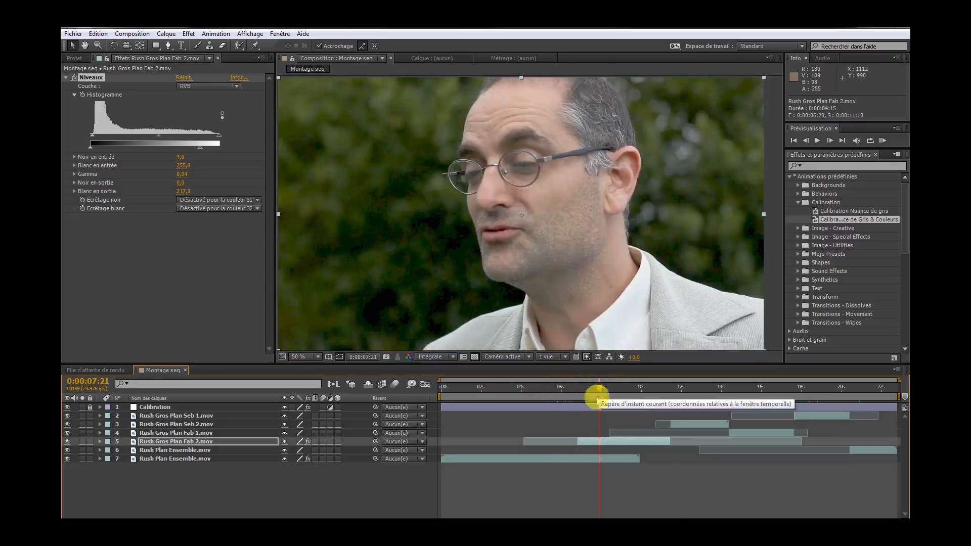
drag(161, 139, 162, 138)
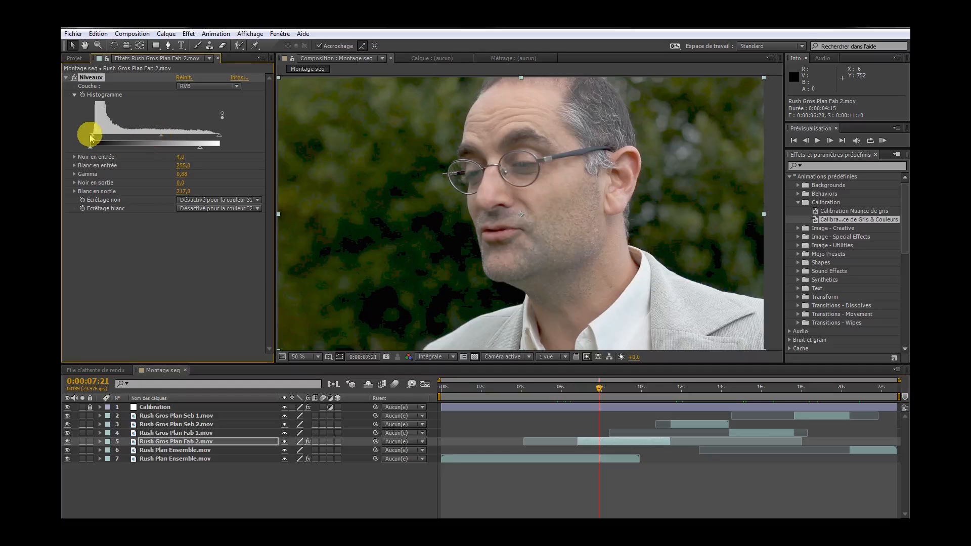
drag(94, 139, 91, 139)
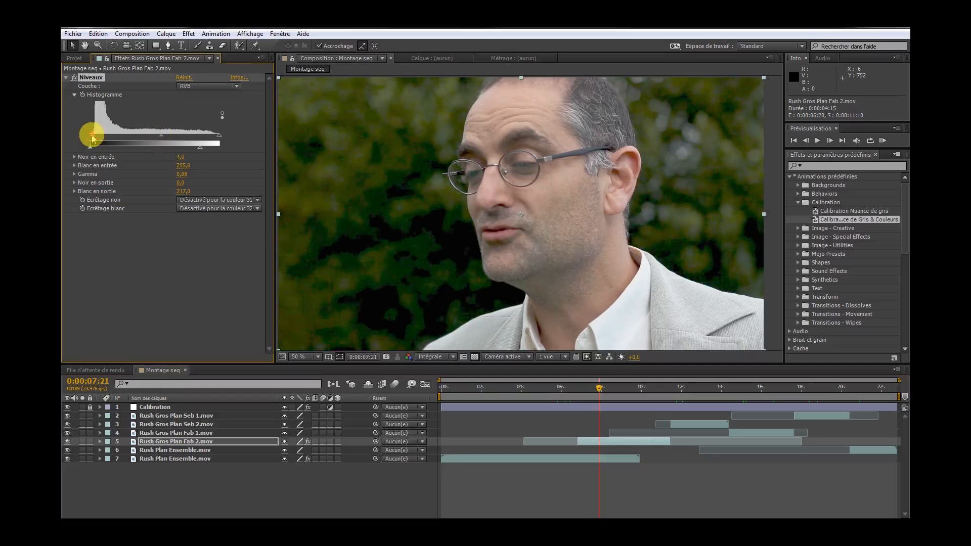